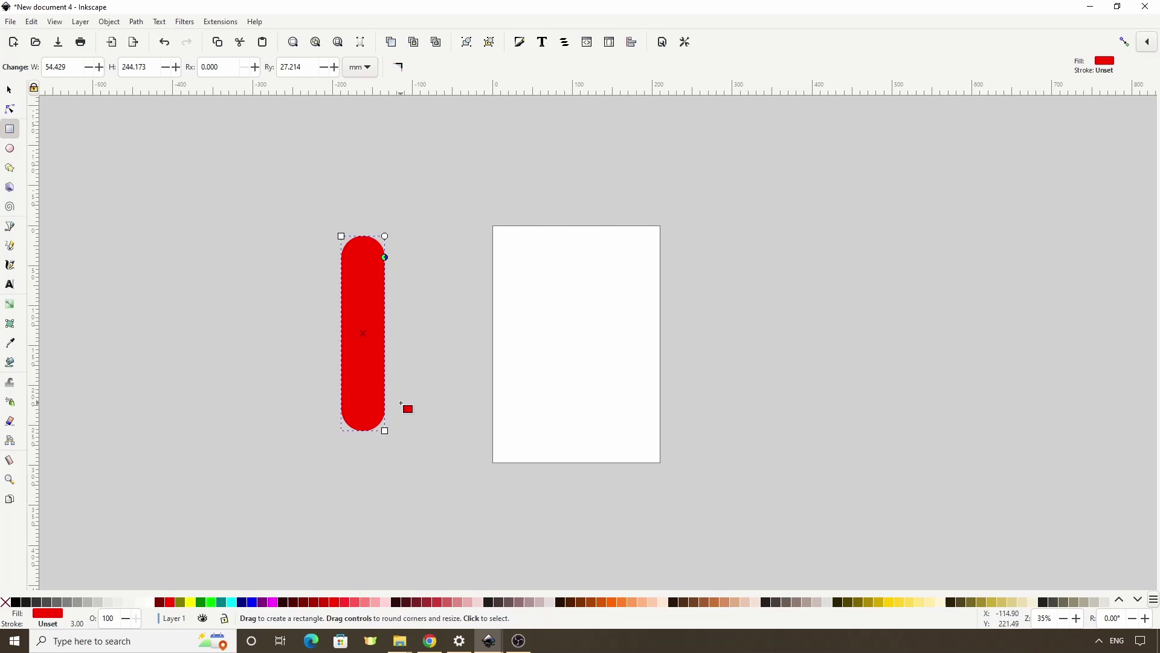
Convert the red rounded rectangle to a path with editable nodes.
click(136, 22)
click(150, 38)
click(9, 110)
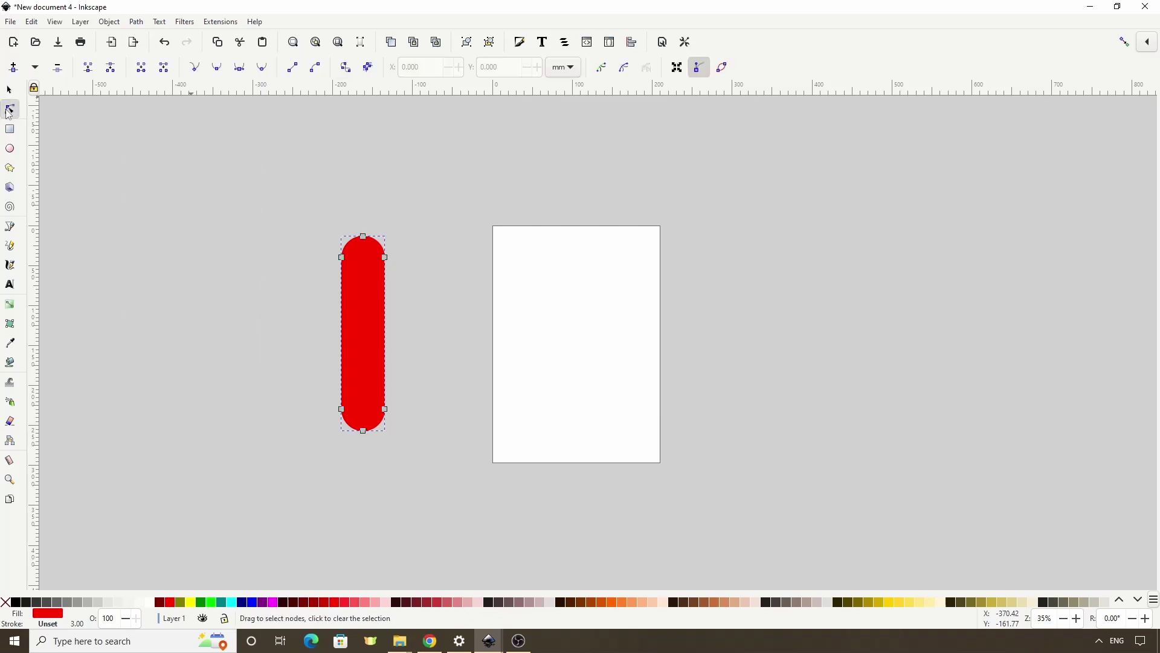
Join the red shape's three top nodes into one point and raise that tip straight up to about Y -29.5 mm.
drag(307, 207, 422, 289)
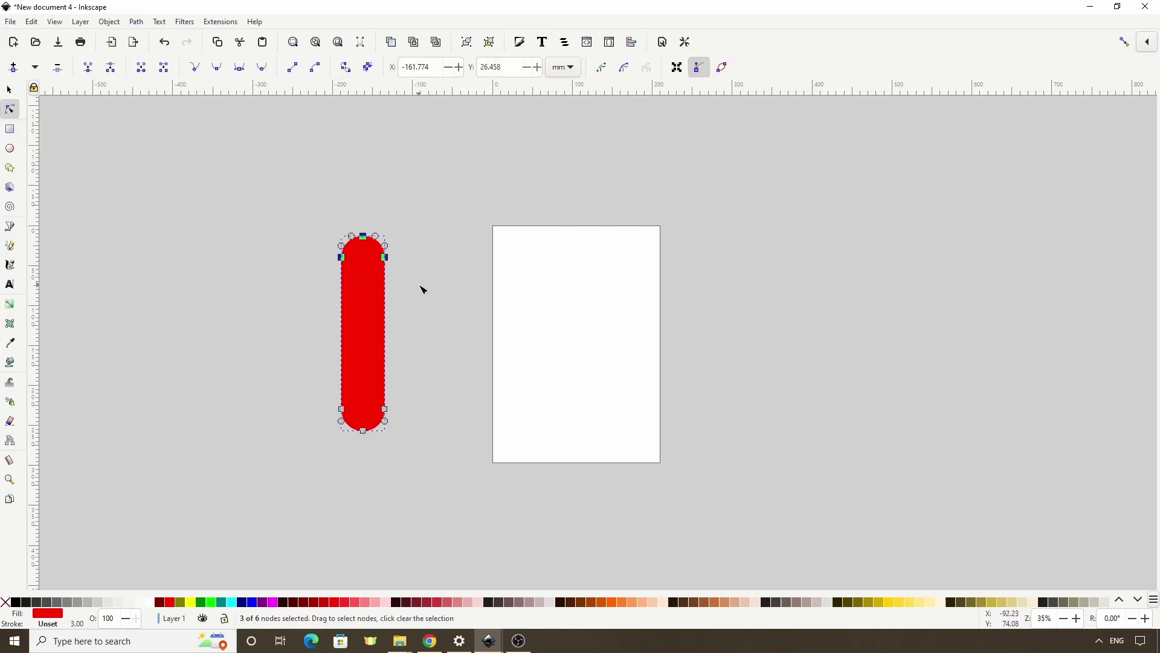
click(95, 68)
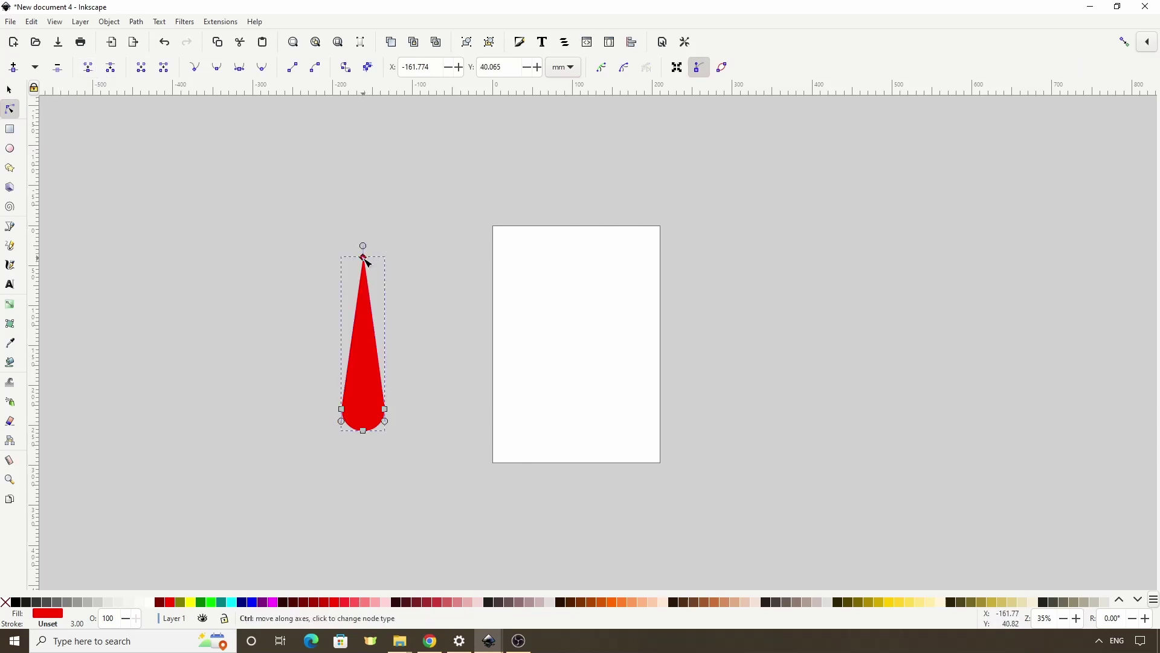
drag(365, 261, 375, 206)
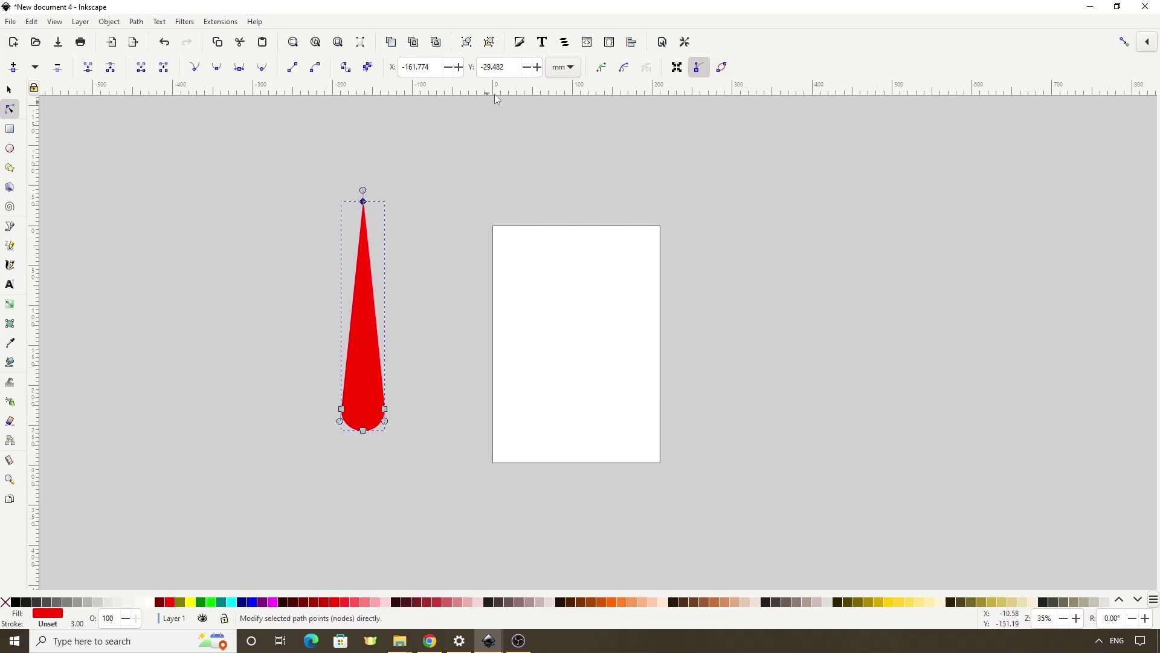
Set the teardrop's fill to an orange-red with hue 15 and saturation 92.
click(521, 43)
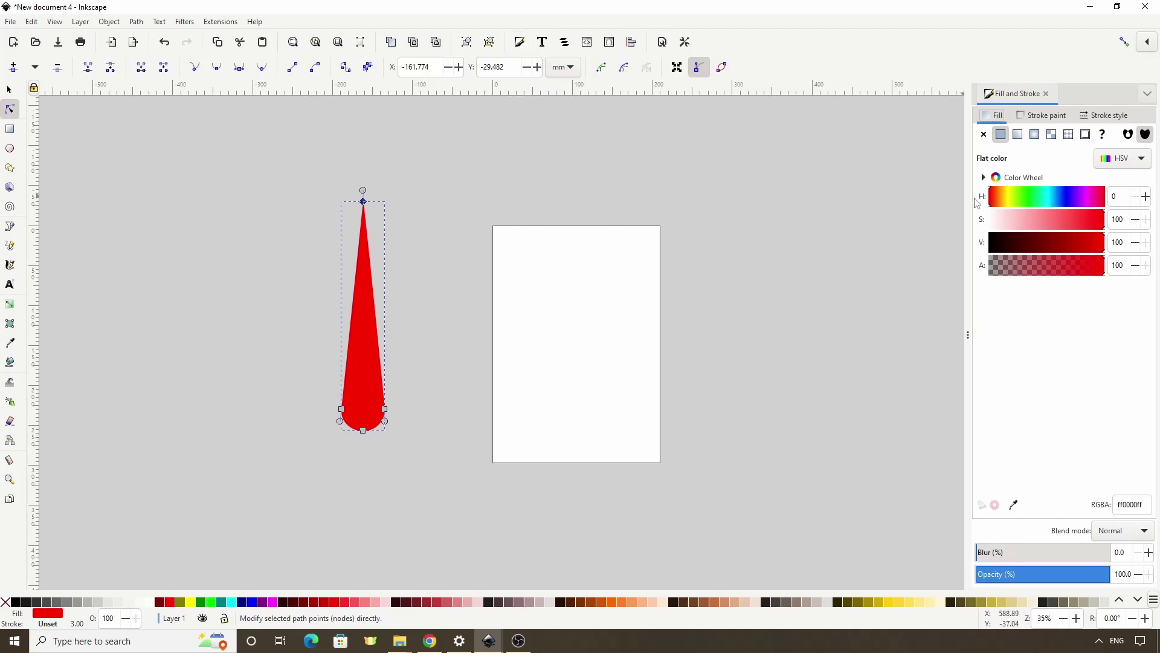
click(994, 202)
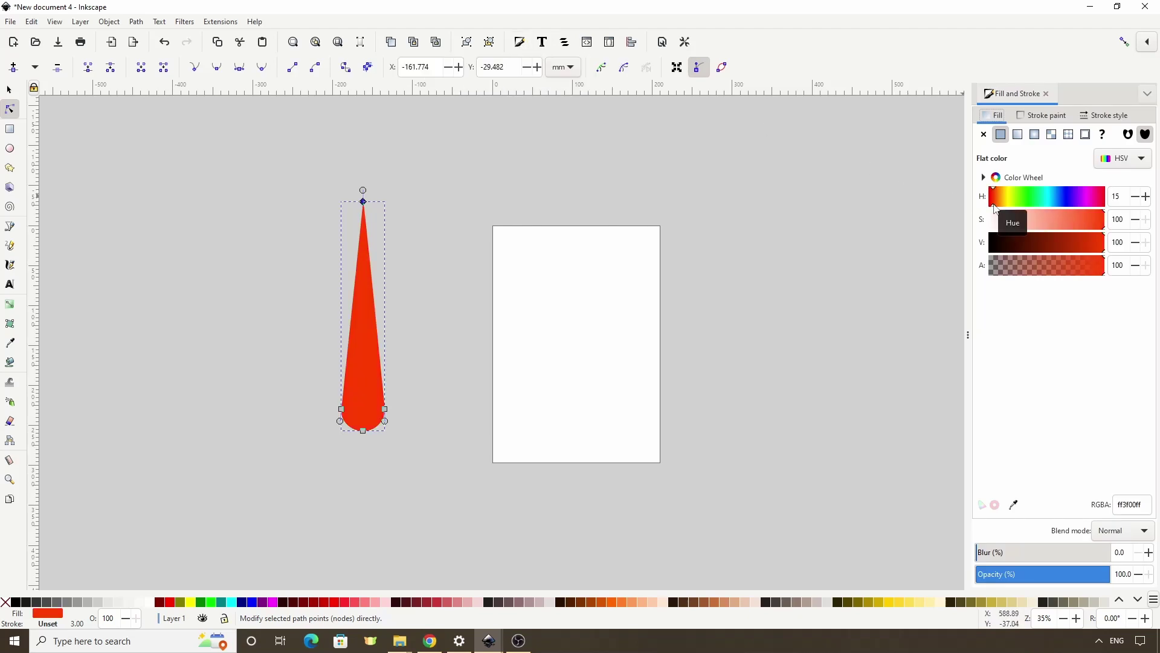
drag(1100, 230, 1096, 223)
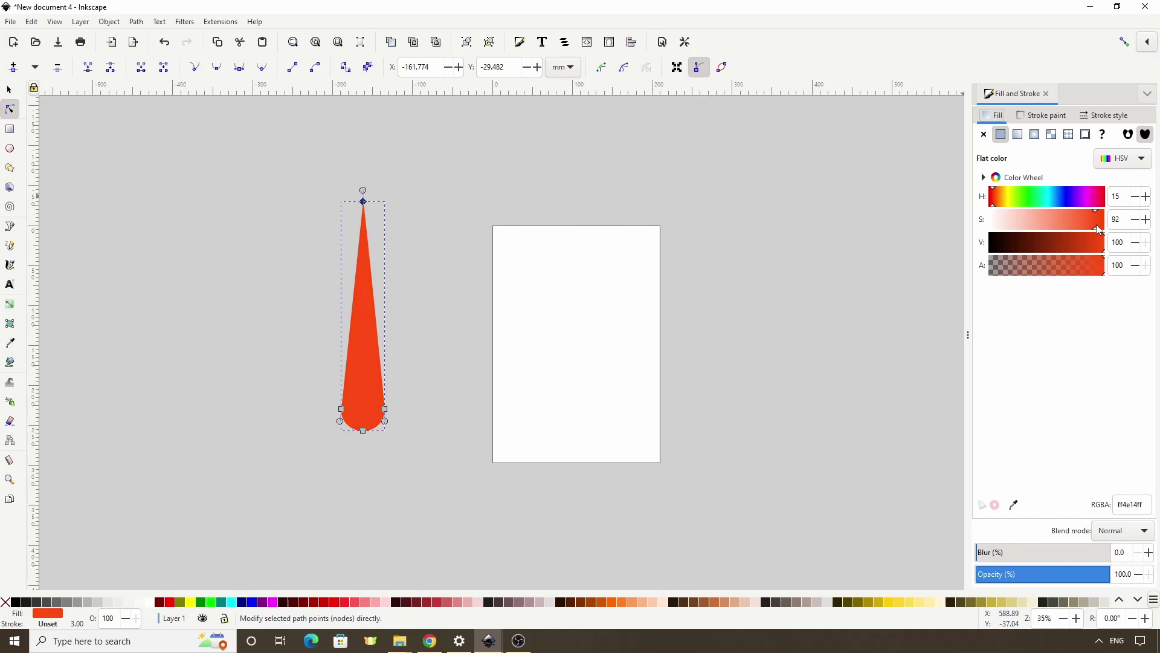
Duplicate the teardrop in place and fill the copy orange with hue 28 and saturation 82.
click(7, 89)
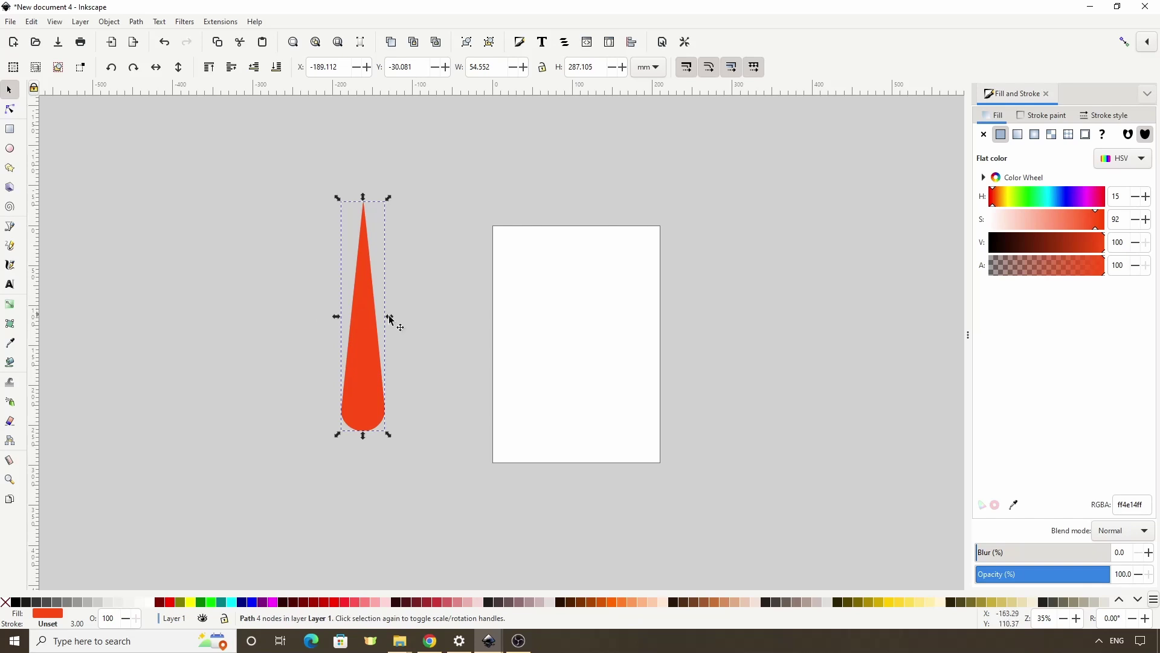
click(997, 206)
drag(1092, 230, 1086, 230)
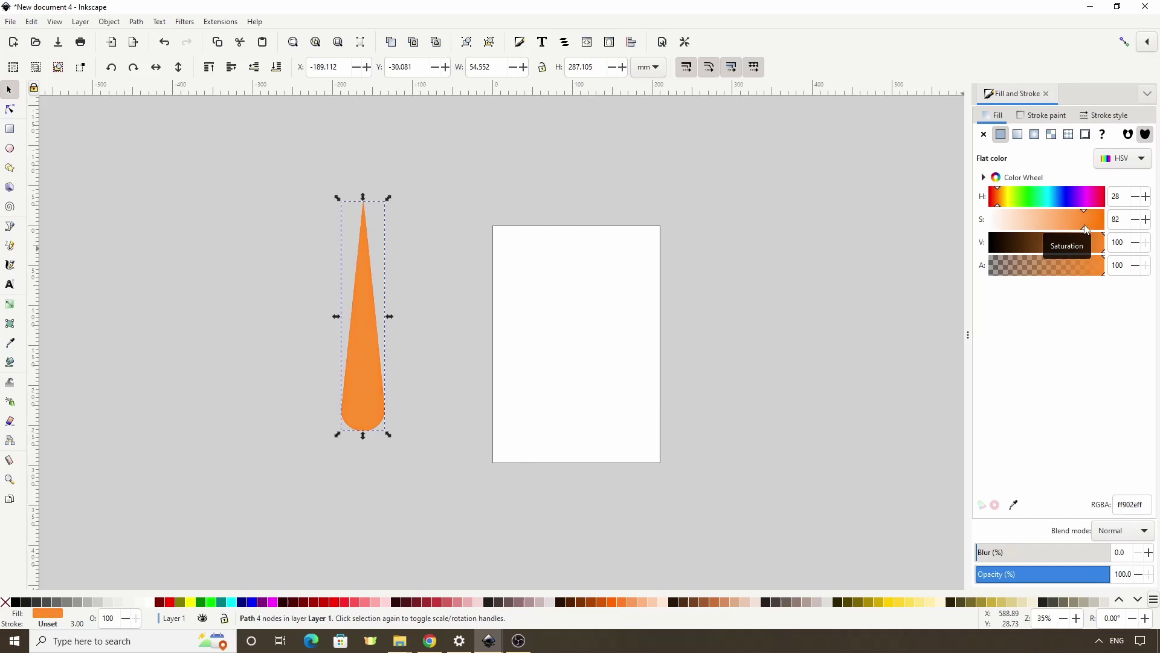
Inset the orange copy repeatedly until it is about 43 mm wide, leaving an even red border around it.
click(138, 23)
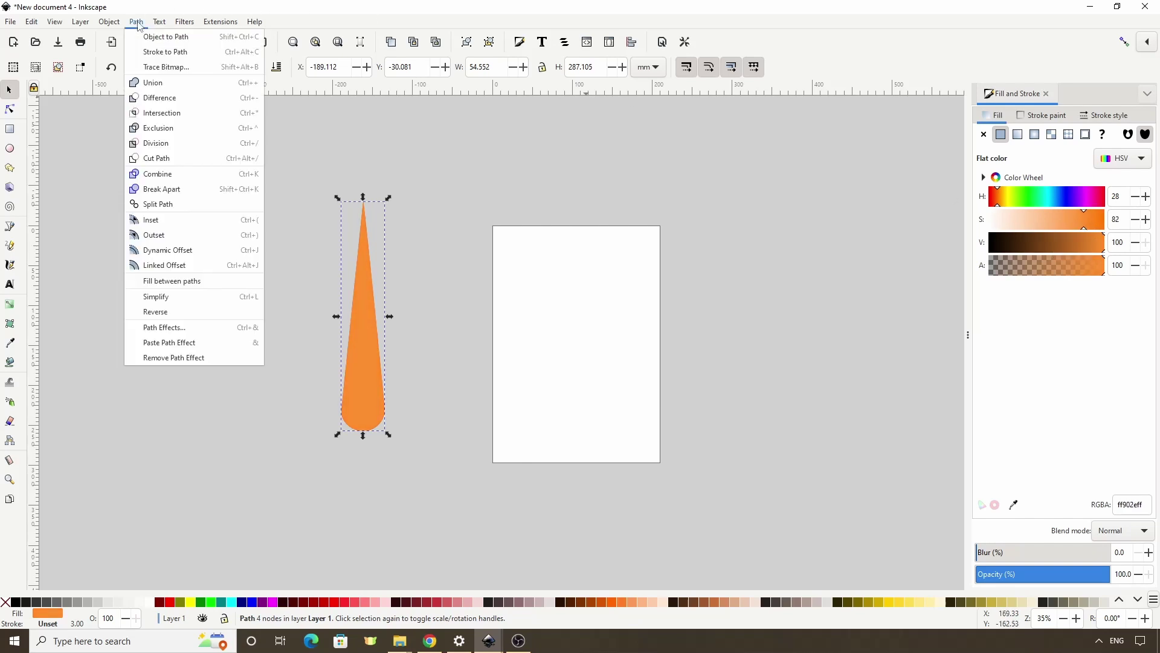
click(155, 219)
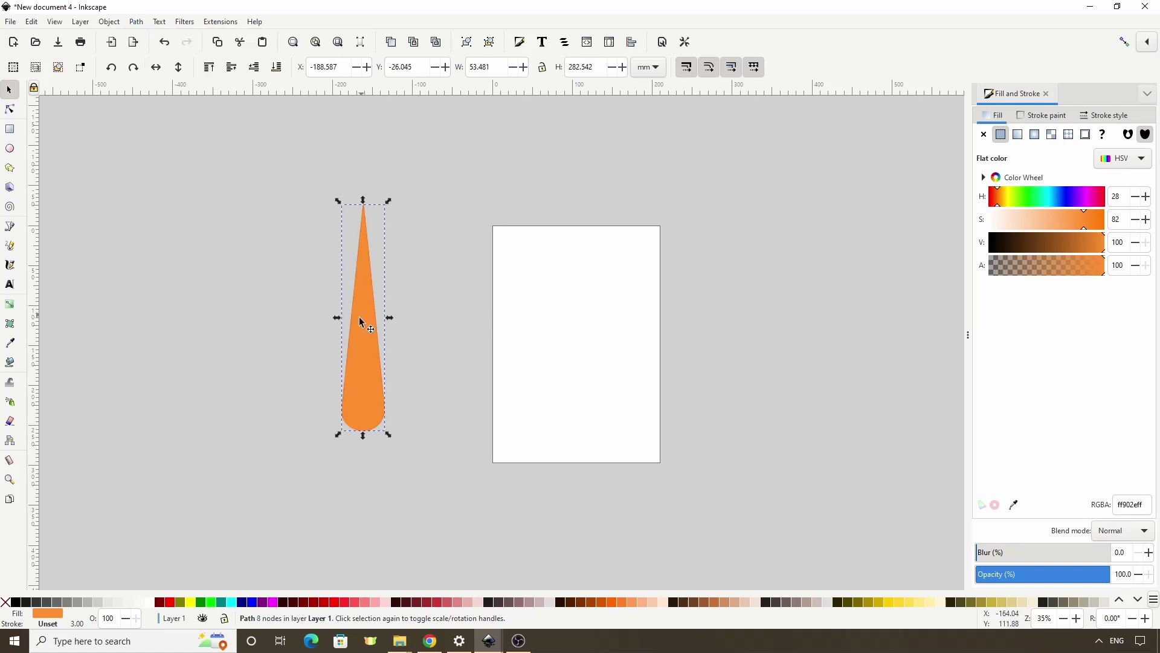
scroll(354, 329, up, 2)
scroll(375, 388, up, 1)
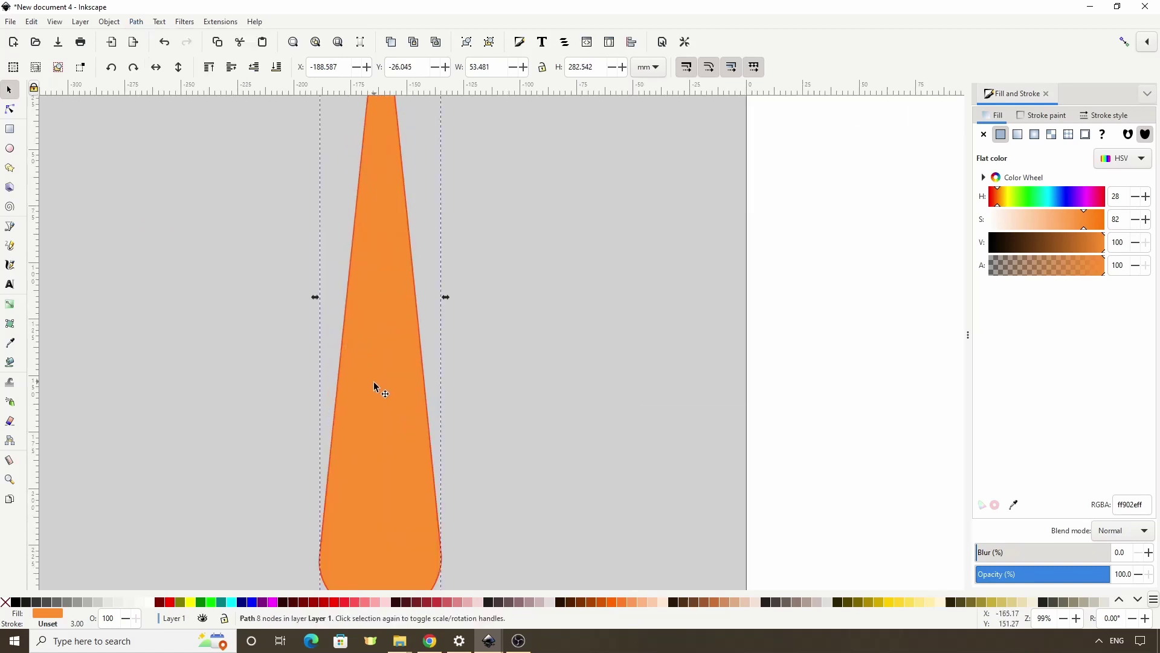
scroll(374, 387, down, 1)
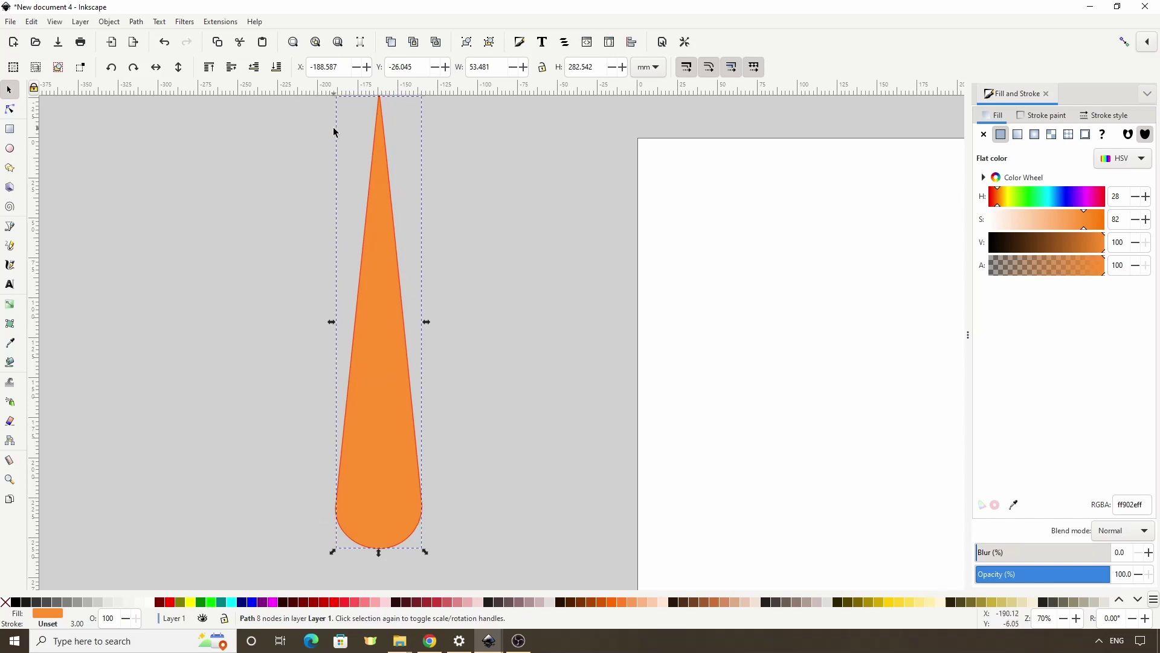
key(ctrl+l)
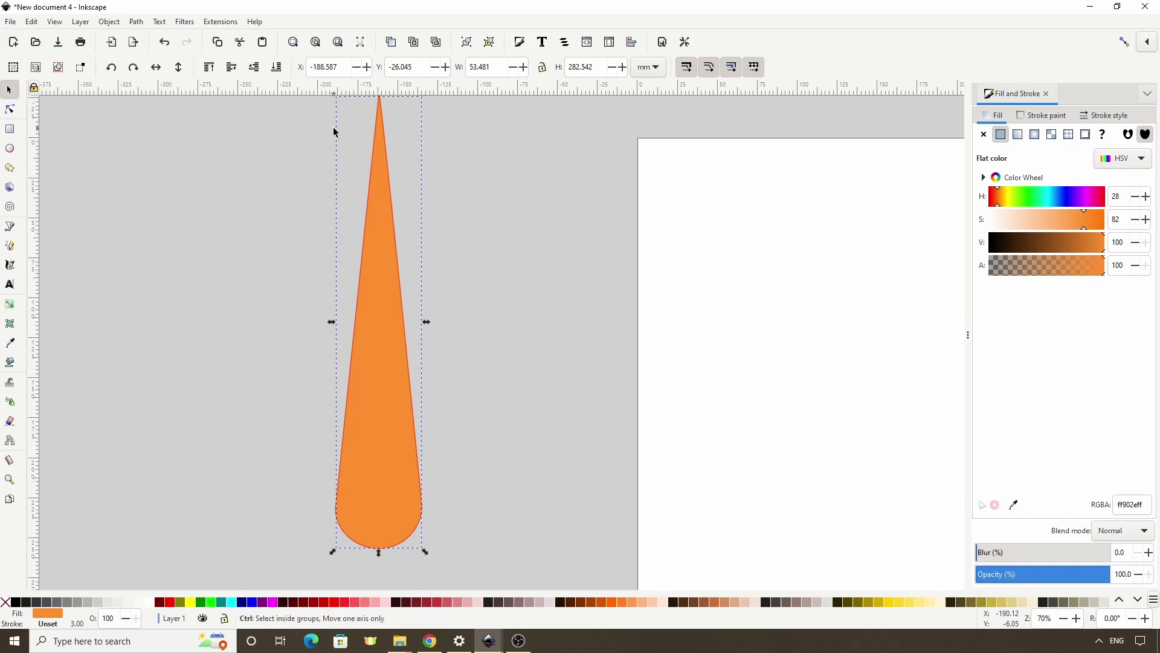
key(ctrl+l)
key(ctrl+l)
key(ctrl+l)
key(ctrl+l)
key(ctrl+l)
key(ctrl+l)
key(ctrl+l)
key(ctrl+l)
key(ctrl+l)
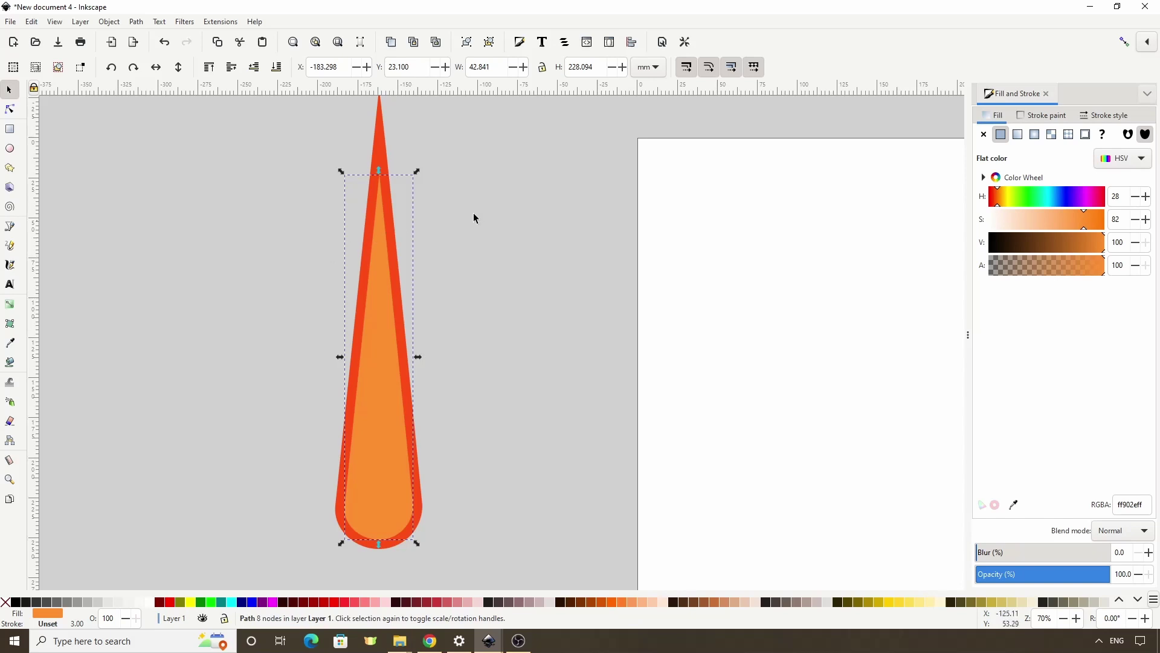
Duplicate the orange shape in place and fill the copy yellow with hue 43 and saturation 68.
drag(1001, 207, 1003, 209)
click(1078, 227)
drag(1072, 227, 1069, 227)
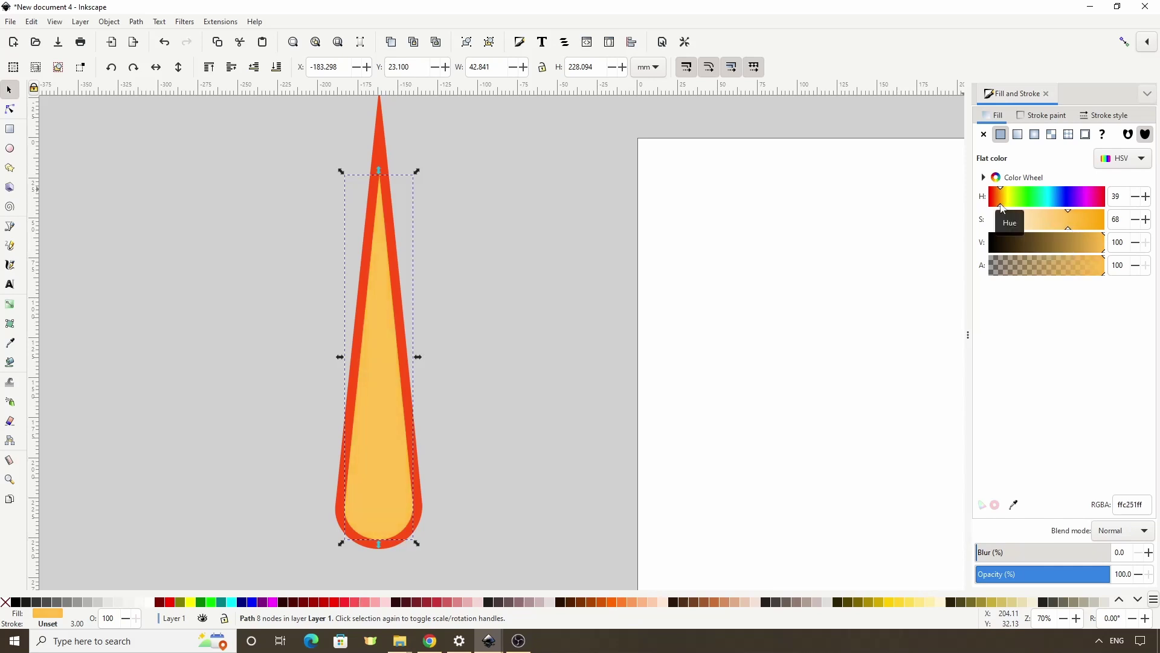
drag(1001, 209, 1004, 210)
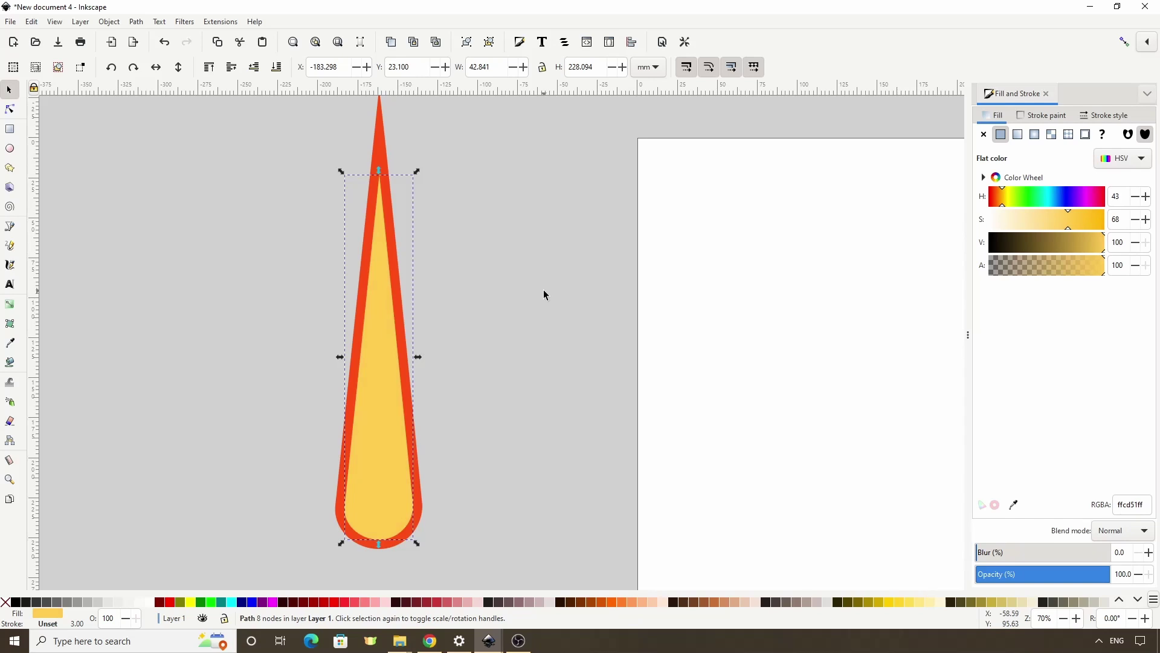
Inset the yellow copy repeatedly until it is about 31 mm wide, leaving an even orange border.
key(ctrl+parenleft)
key(ctrl+parenleft)
key(ctrl+parenleft)
key(ctrl+parenleft)
key(ctrl+parenleft)
key(ctrl+parenleft)
key(ctrl+parenleft)
key(ctrl+parenleft)
key(ctrl)
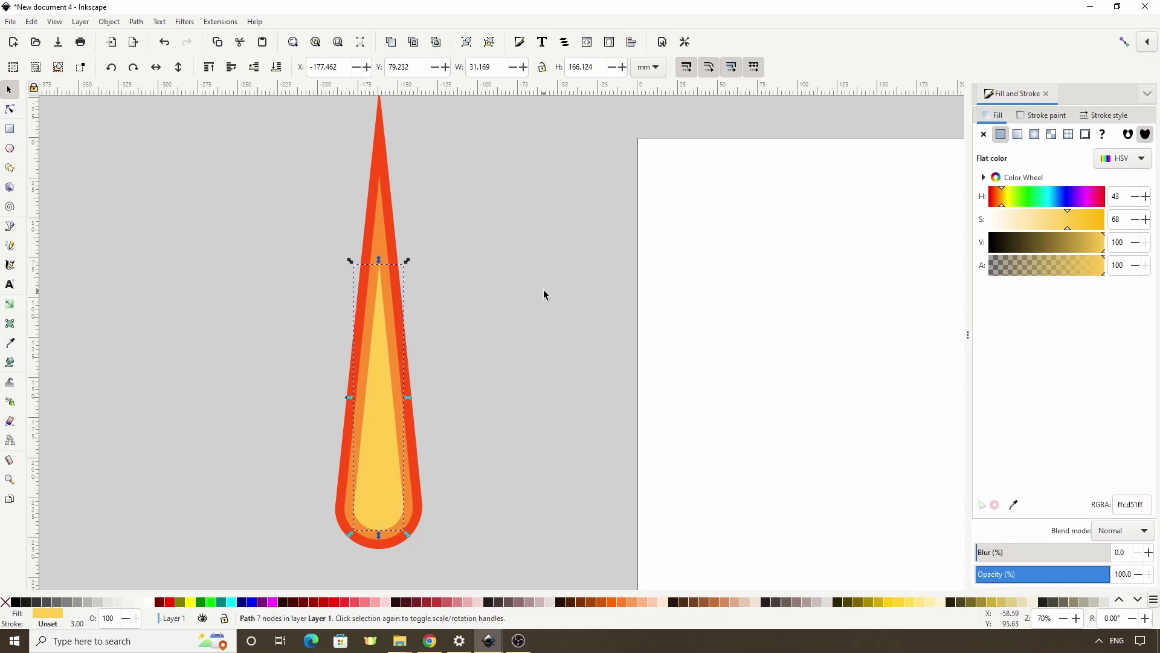
Duplicate the yellow shape, fill the copy pale yellow (fffccbff) and inset it repeatedly until it is about 19.5 mm wide.
mouse_move(1009, 209)
mouse_down()
mouse_move(1046, 228)
mouse_move(1014, 231)
mouse_up()
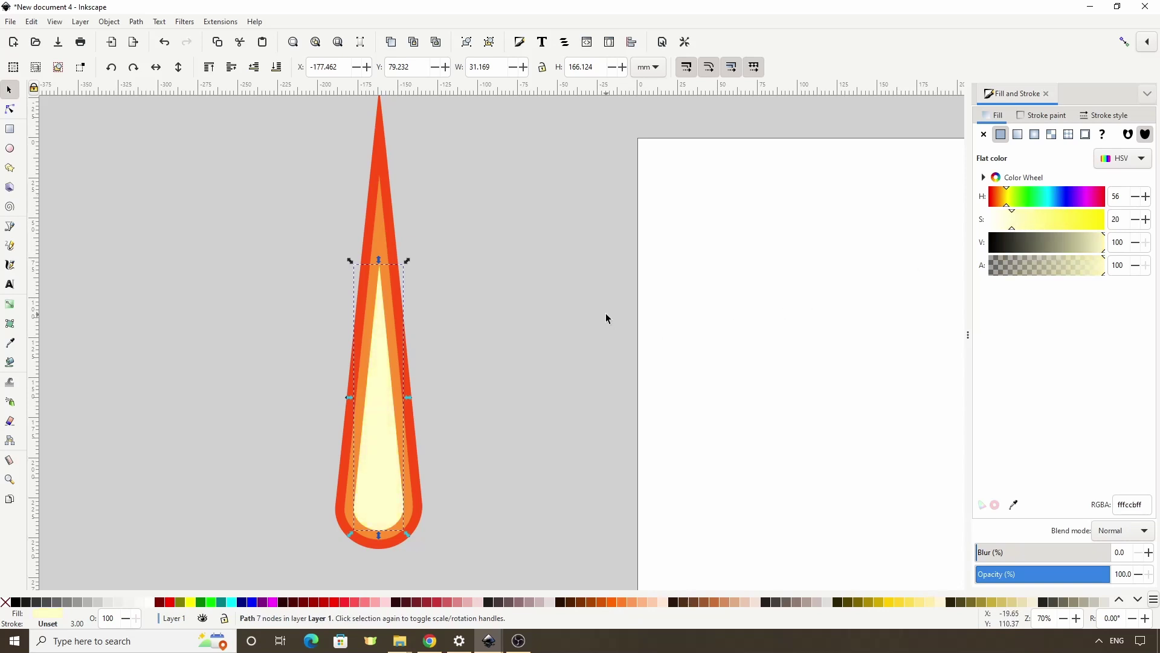
key(ctrl+parenleft)
key(ctrl+parenleft)
key(ctrl+parenleft)
key(ctrl+parenleft)
key(ctrl+parenleft)
key(ctrl+parenleft)
key(ctrl+parenleft)
key(ctrl+parenleft)
key(ctrl+parenleft)
key(ctrl+parenleft)
key(ctrl+parenleft)
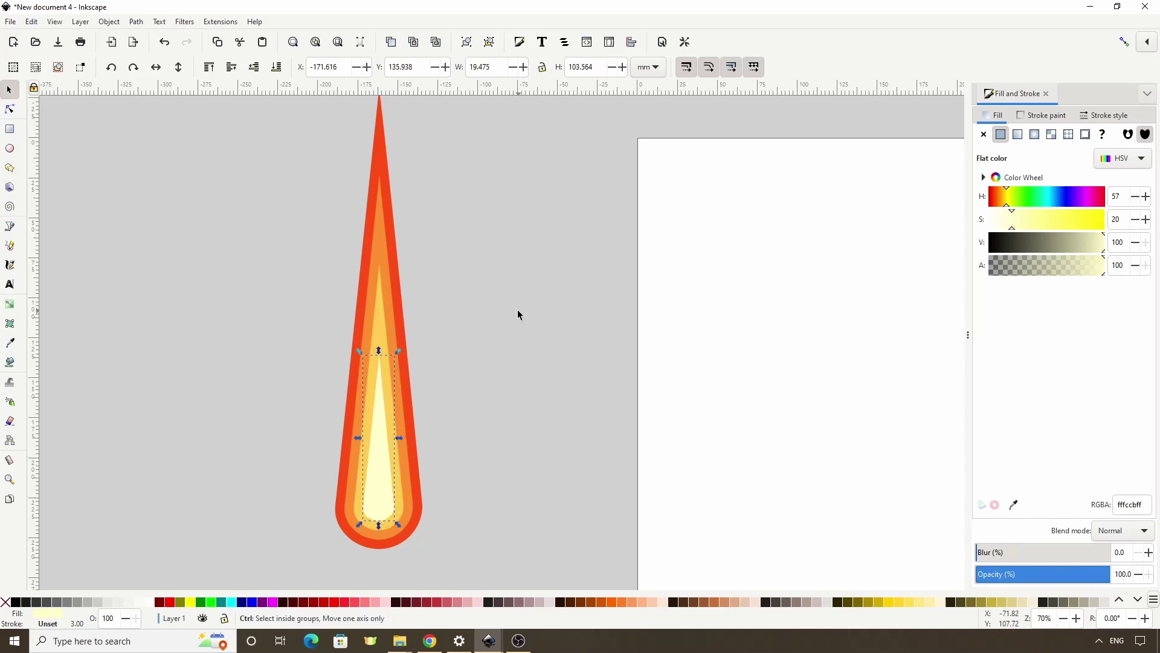
Group the four nested teardrop shapes into one flame object.
ctrl+scroll(521, 313, down, 2)
click(490, 293)
drag(360, 174, 527, 454)
key(ctrl)
key(ctrl+g)
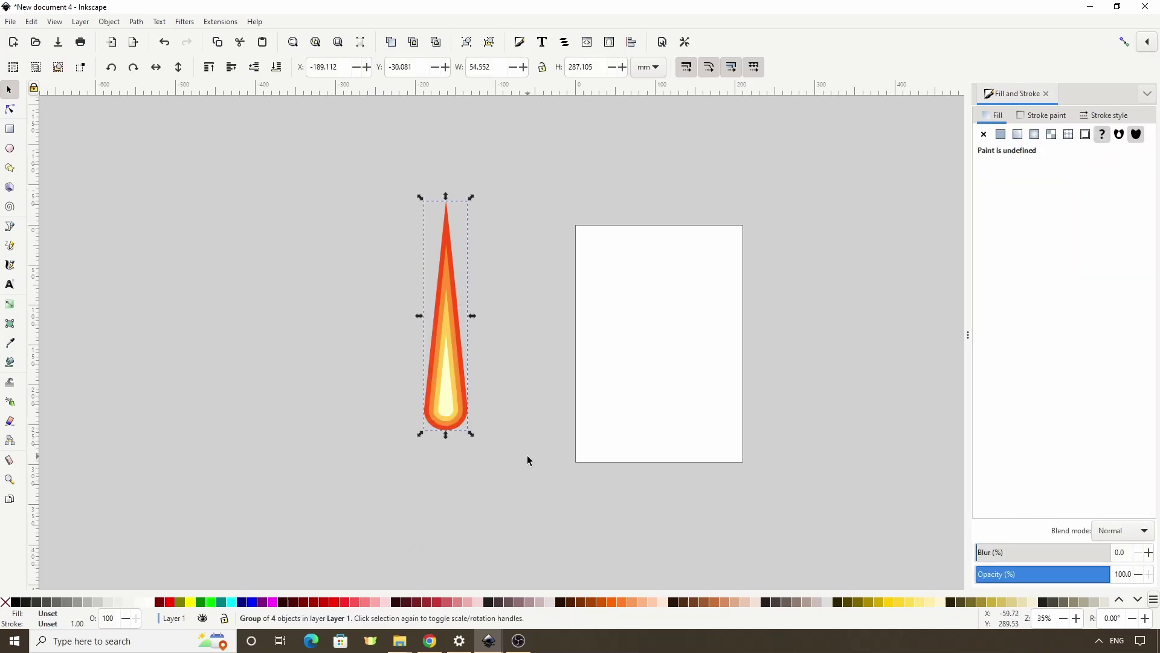
Add a Bend path effect to the flame group, make its bend path editable on the canvas and enable Original path is vertical.
click(134, 22)
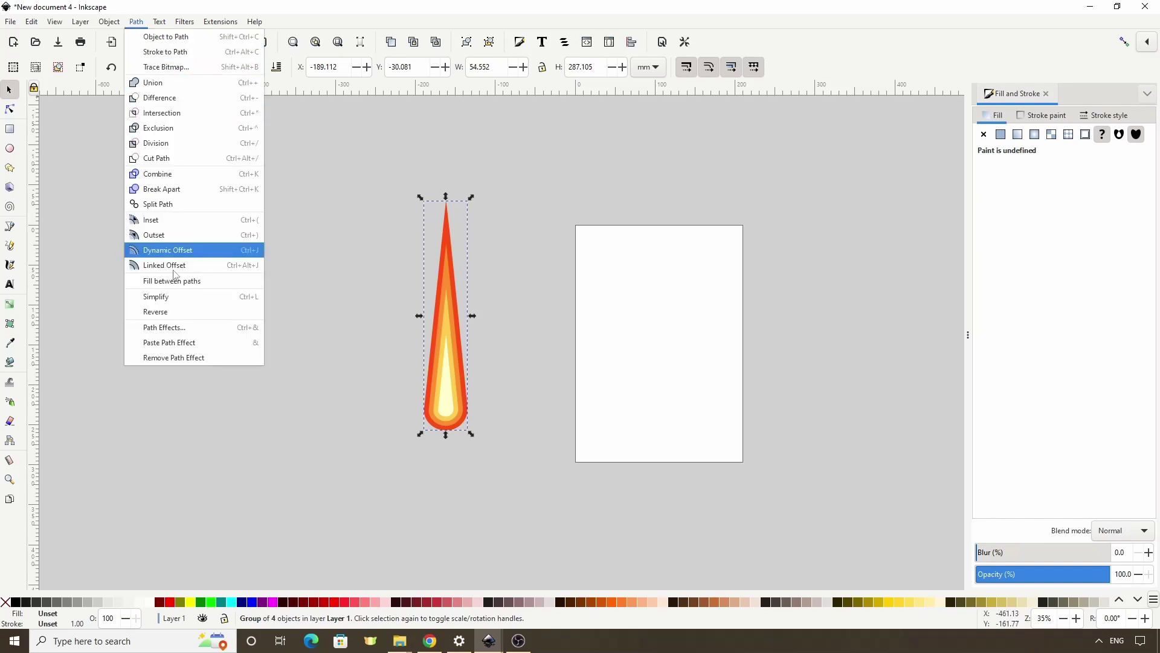
click(187, 326)
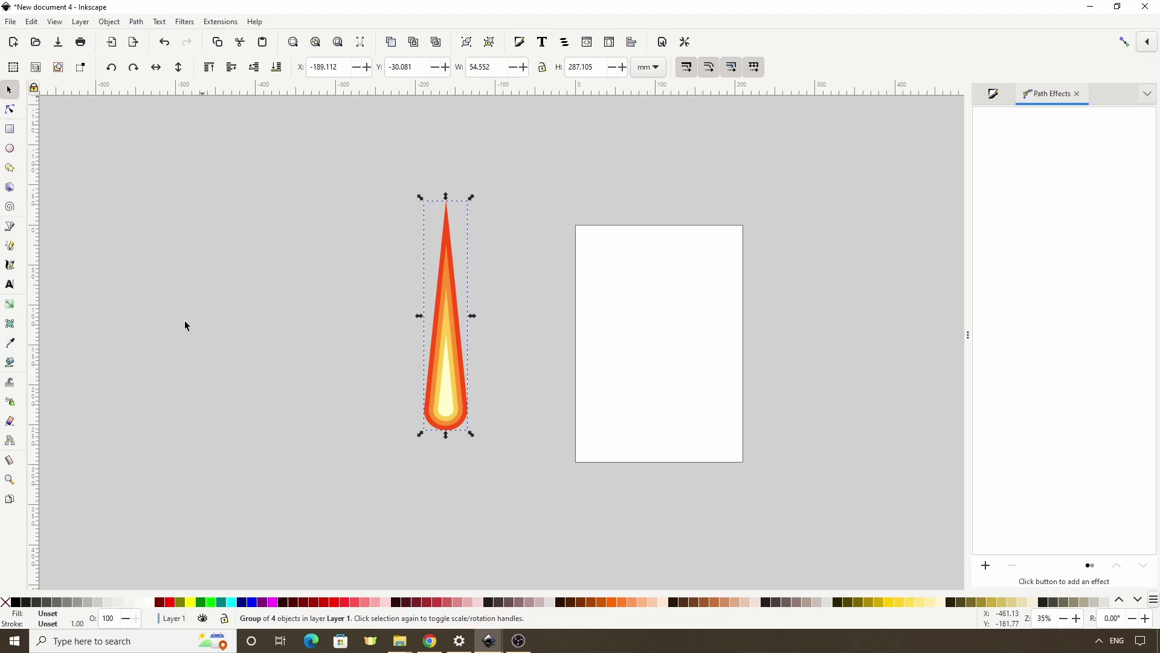
click(988, 566)
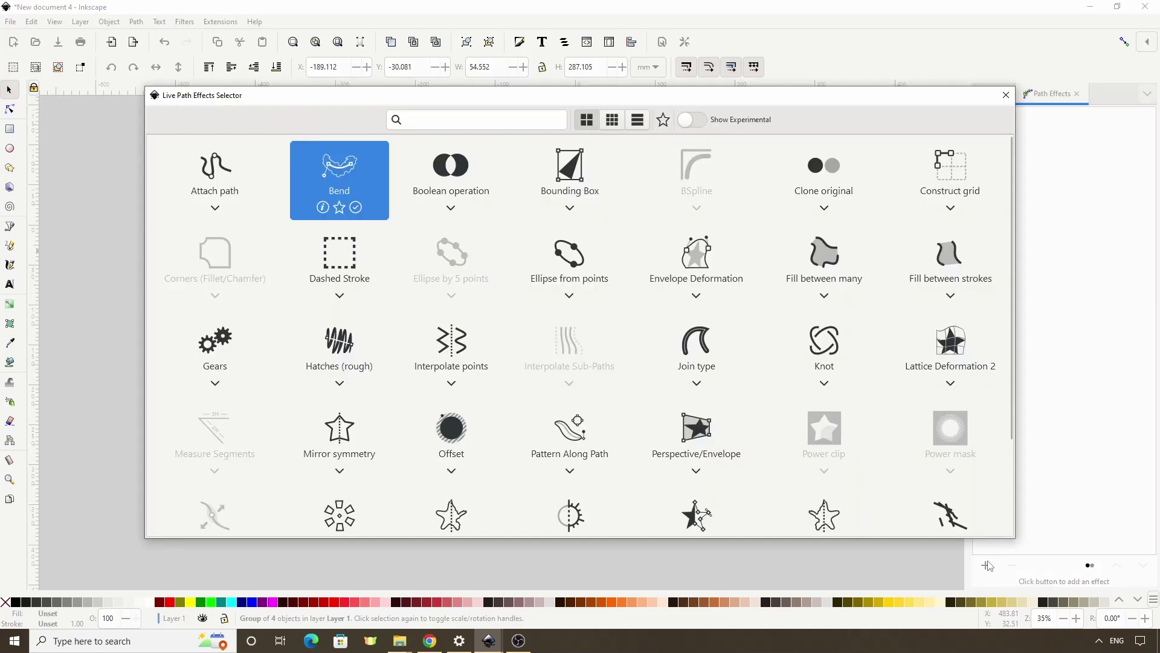
click(327, 184)
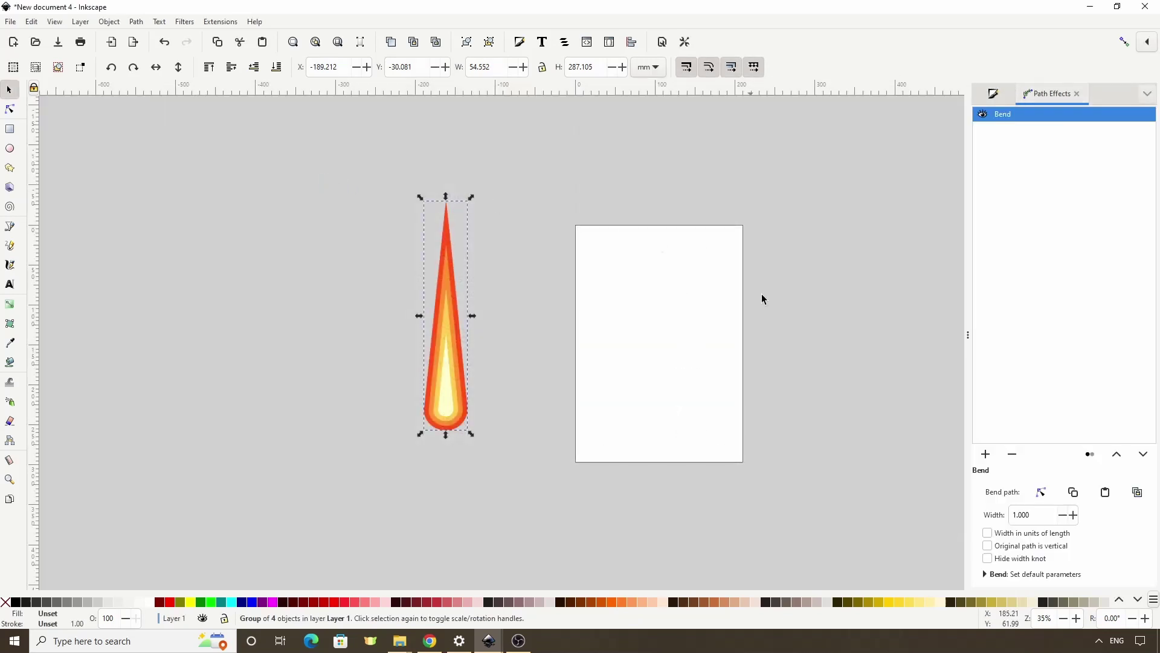
click(1045, 493)
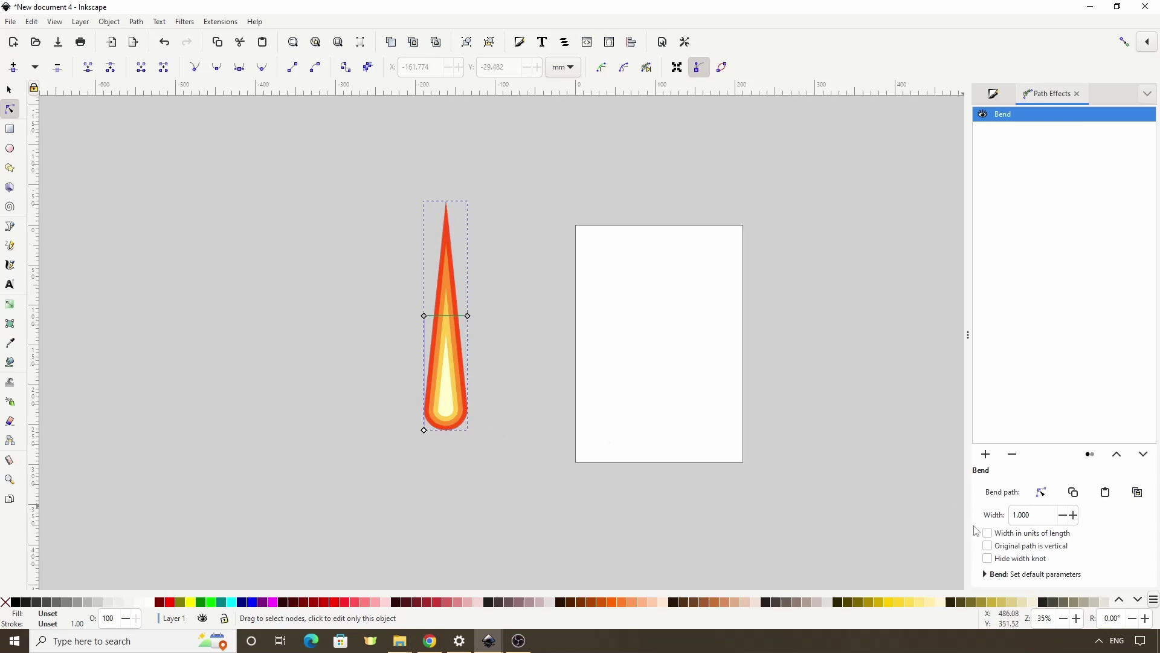
click(989, 546)
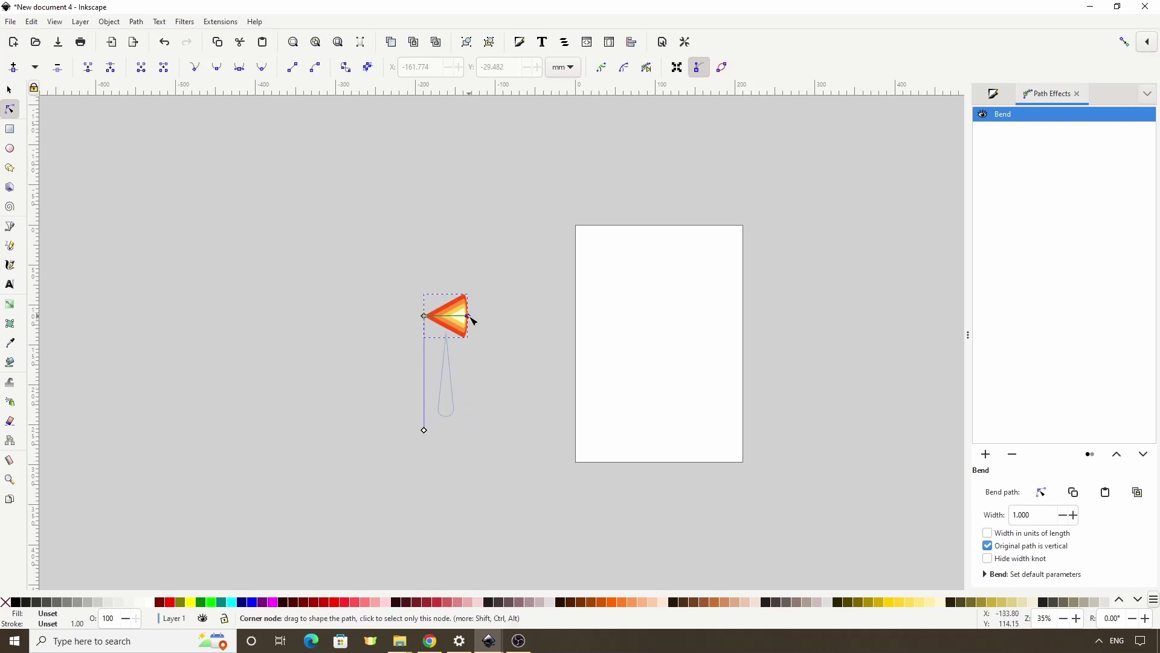
Stretch the bend path's tip end left to about X -505 mm and arch the flame upward with the curve handles.
drag(427, 318, 175, 331)
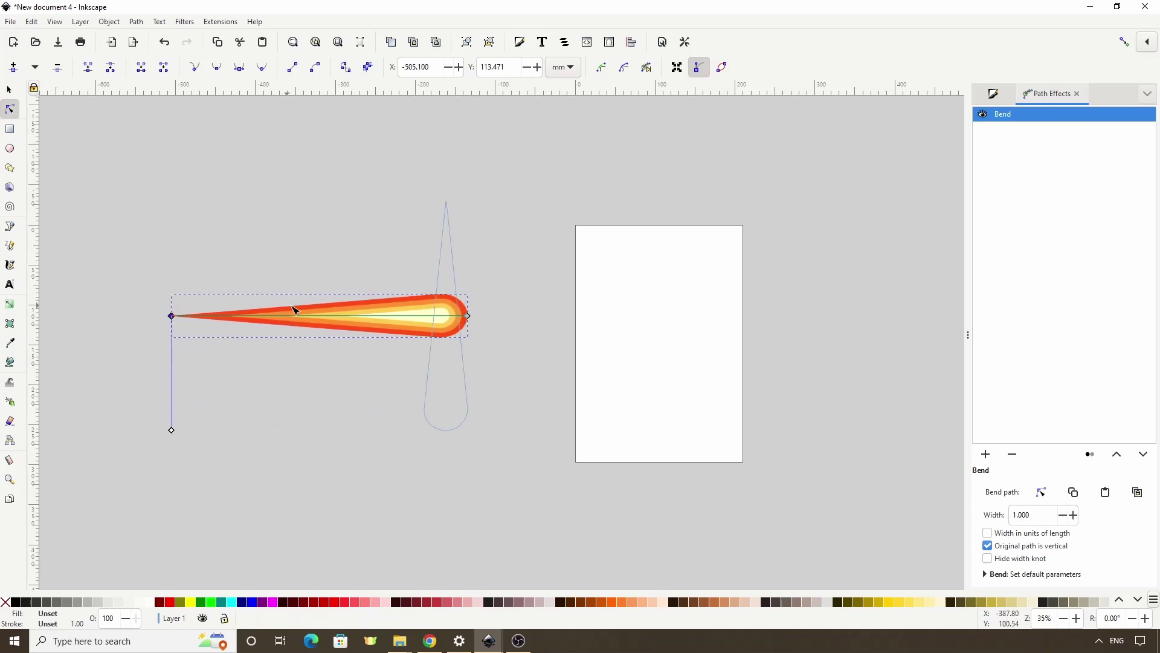
drag(355, 321, 339, 292)
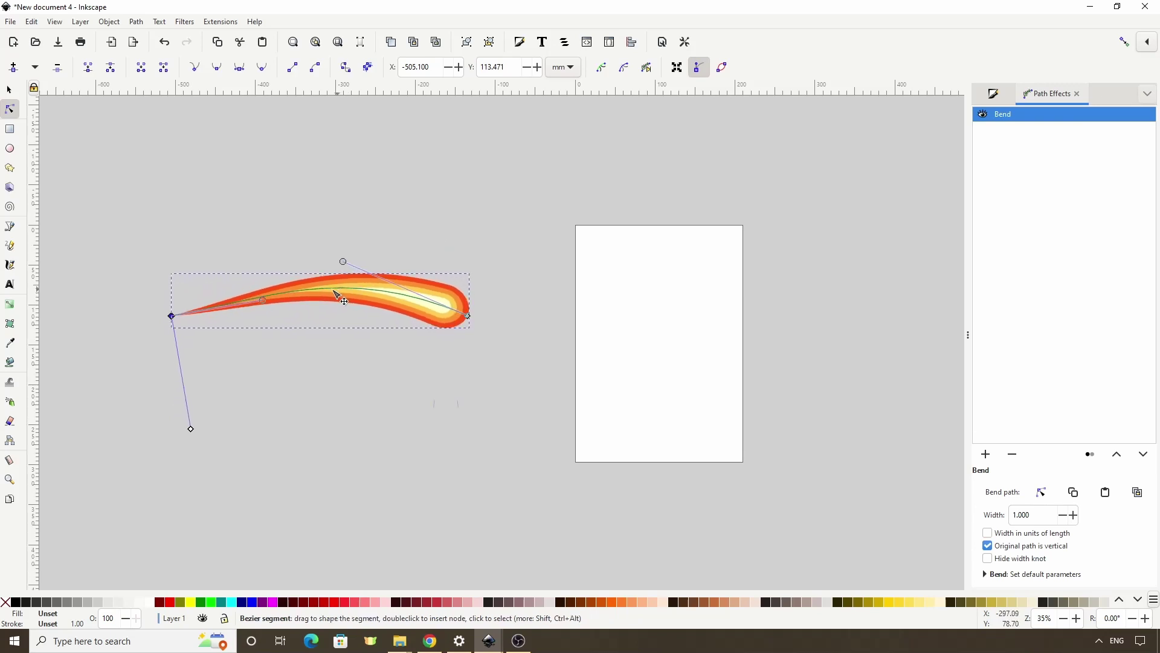
drag(269, 303, 250, 279)
drag(343, 261, 361, 263)
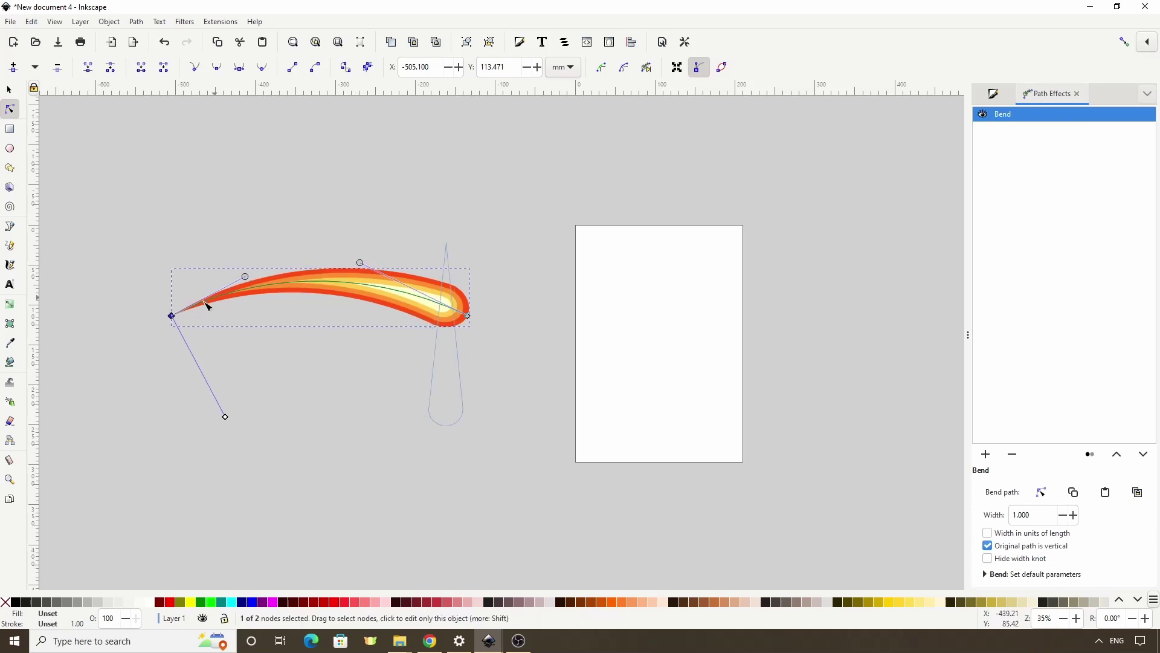
Raise the flame's tip to about X -458, Y -13 mm and adjust both curve handles so it arcs down toward the head.
drag(180, 312, 206, 221)
drag(361, 264, 392, 234)
drag(207, 222, 210, 216)
drag(282, 176, 298, 178)
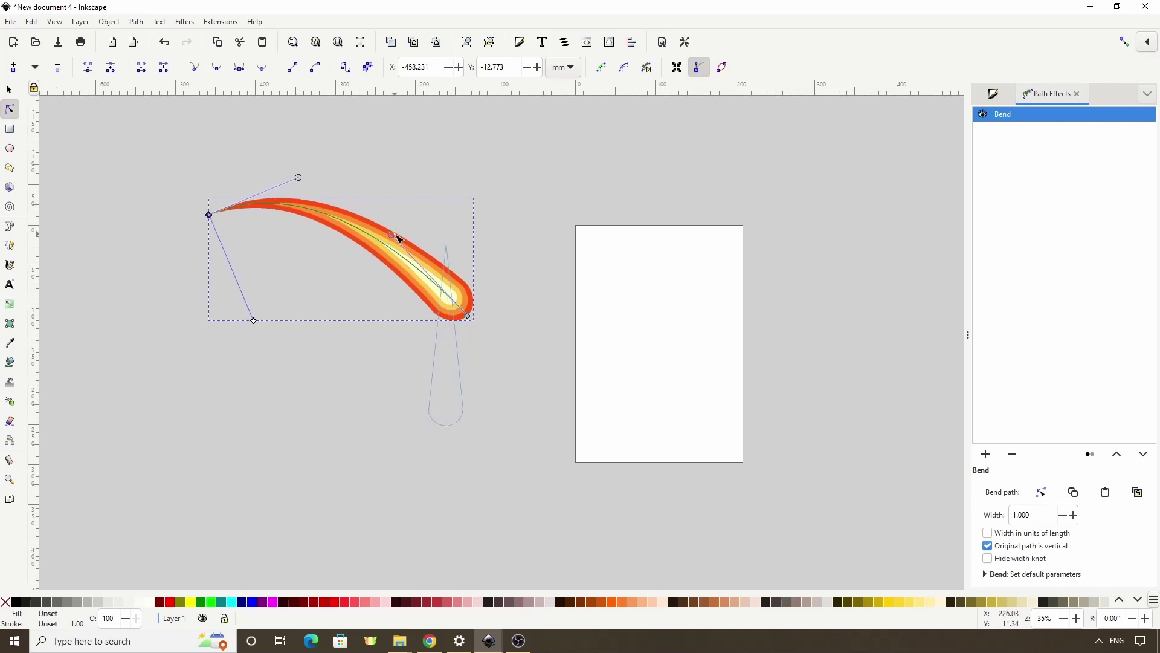
drag(396, 238, 402, 234)
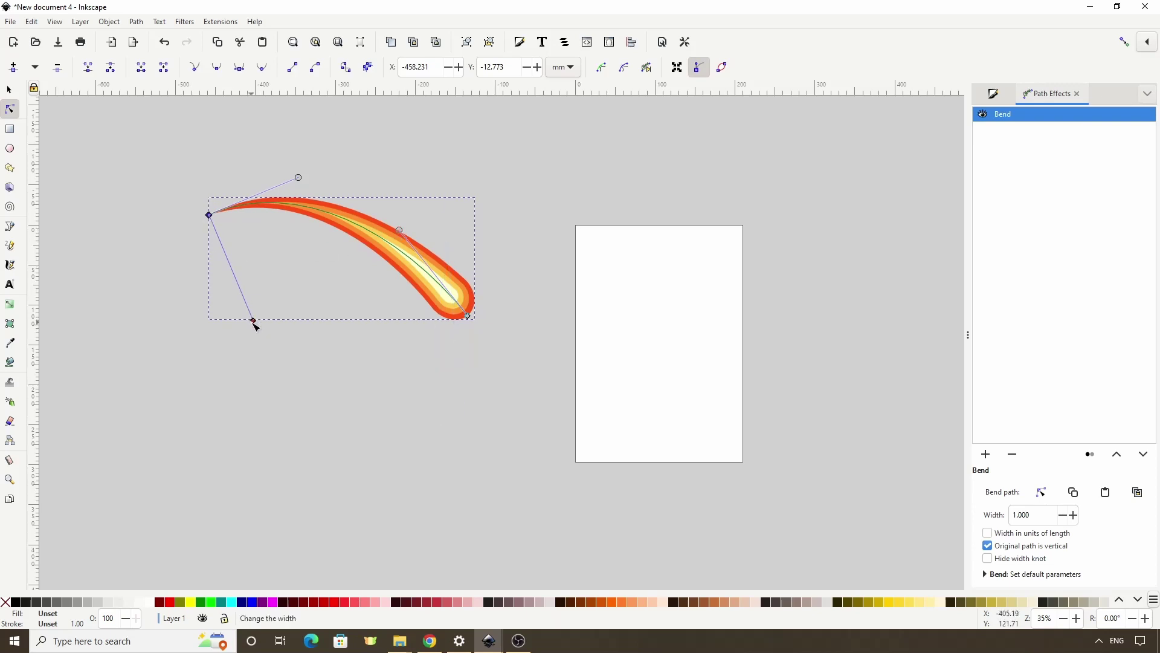
Widen the bent flame to a bend width of about 1.213 and convert it to plain paths.
drag(254, 323, 268, 345)
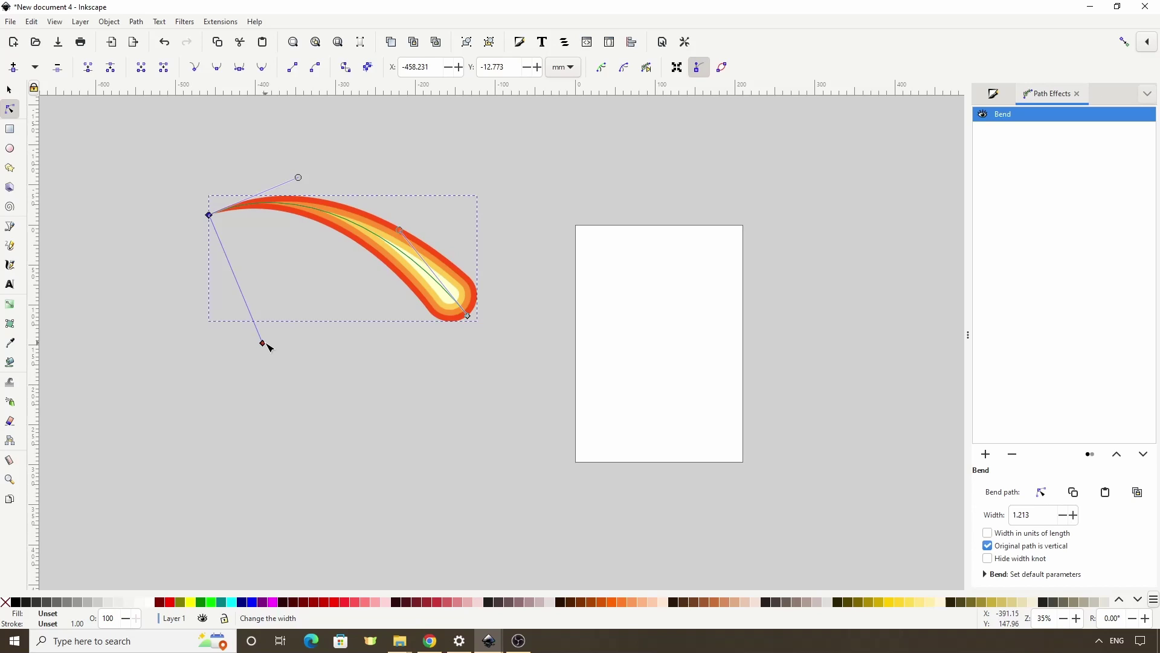
click(136, 22)
click(145, 37)
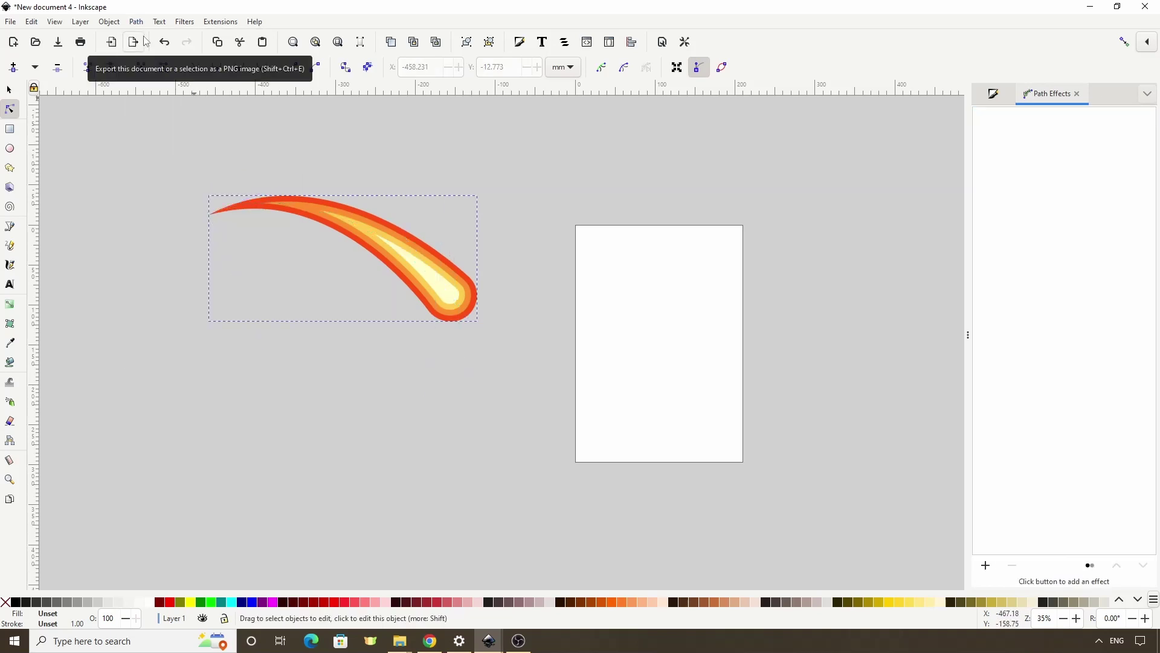
Draw a circle of about 106 mm radius below the flame and fill it dark blue, hue 222, saturation 73, value 51.
click(14, 153)
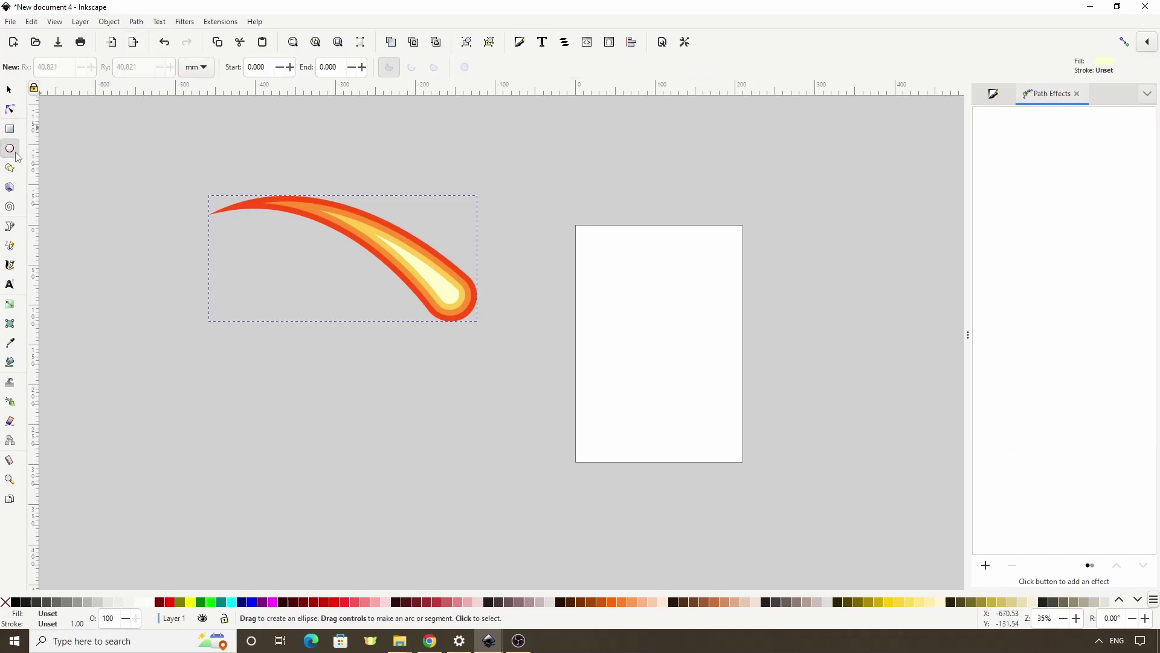
drag(294, 376, 506, 547)
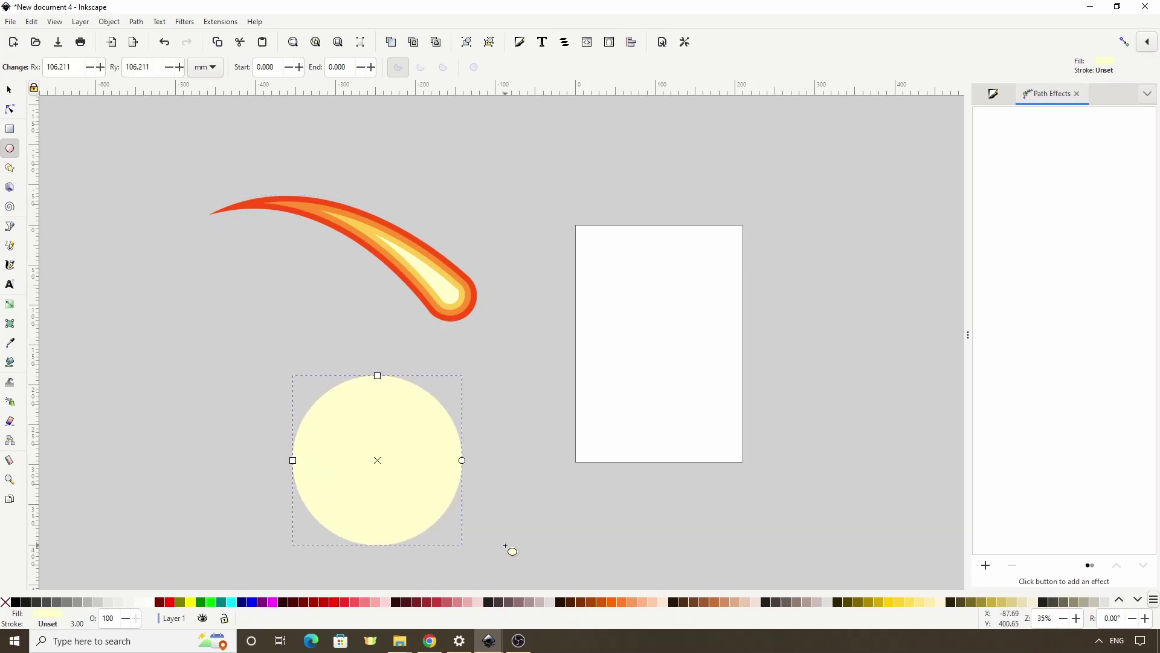
click(991, 94)
drag(1058, 209, 1050, 250)
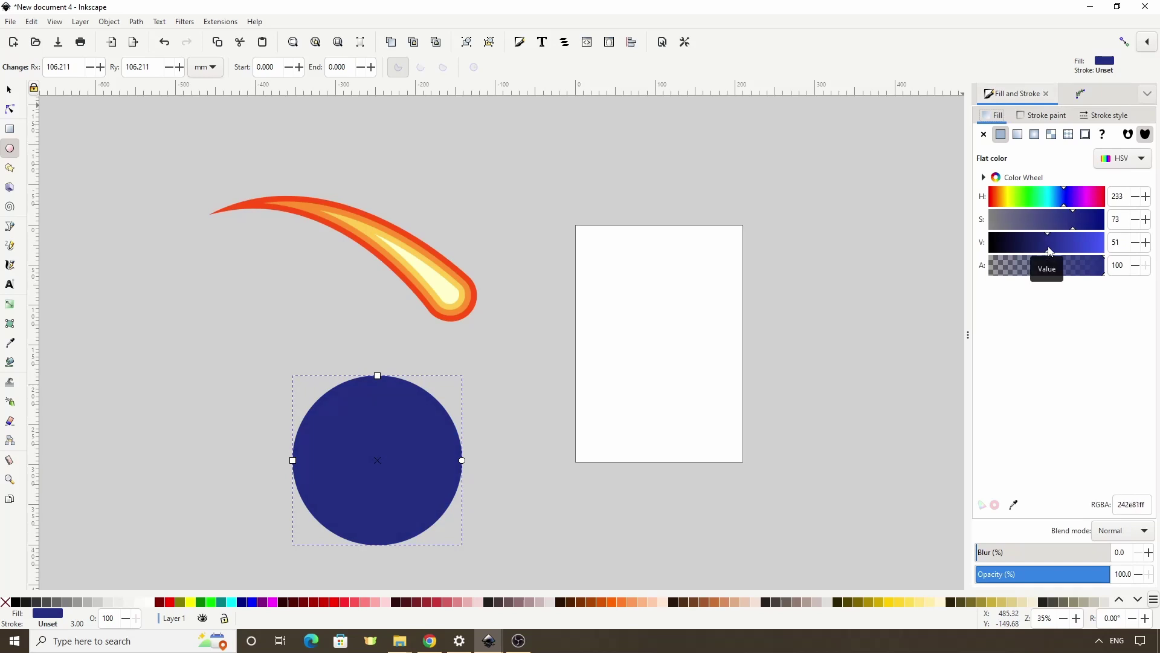
click(1063, 207)
drag(1063, 206, 1062, 206)
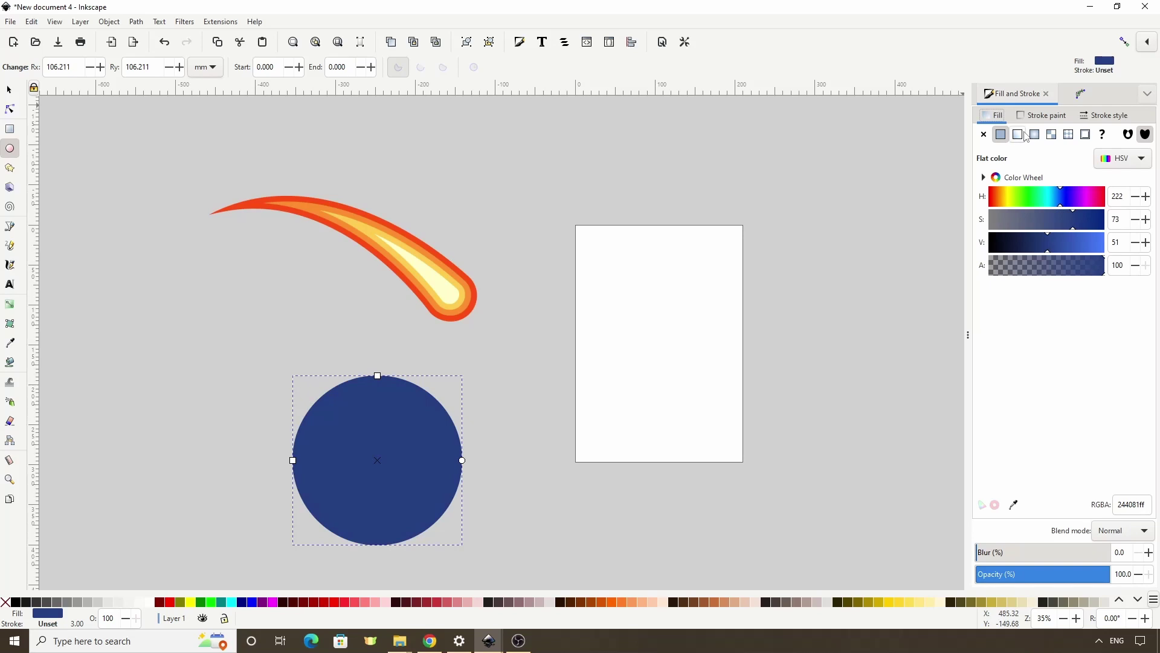
Give the large circle a diagonal linear gradient from dark blue at its upper left to light blue at its lower right.
click(1023, 134)
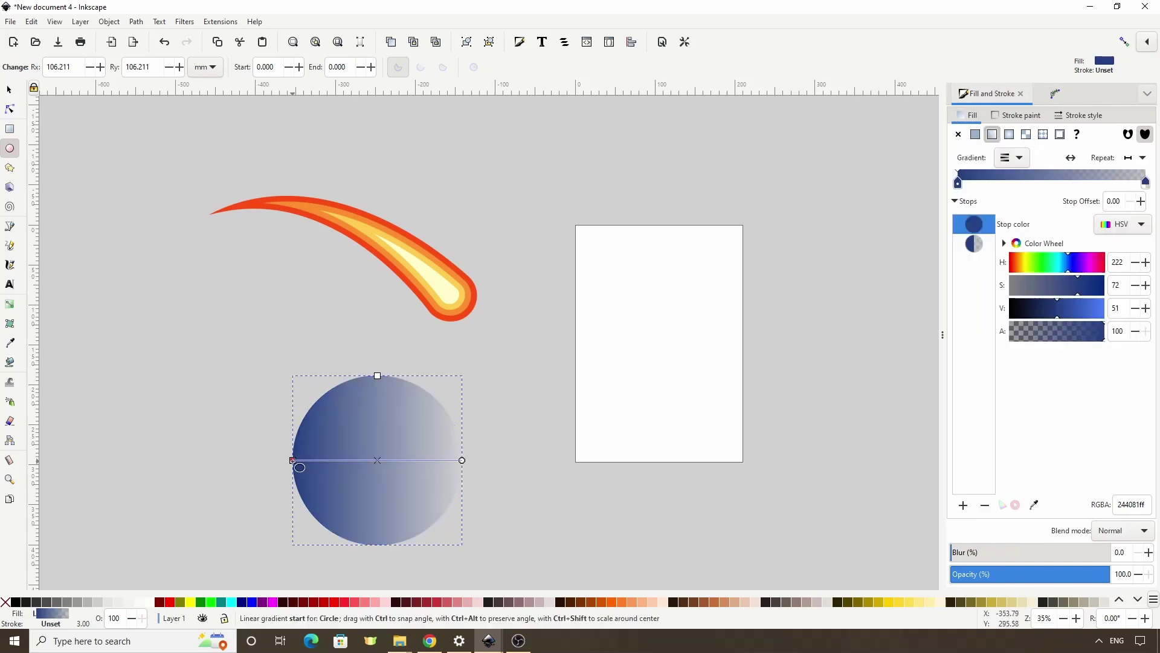
drag(293, 460, 301, 409)
drag(462, 460, 462, 513)
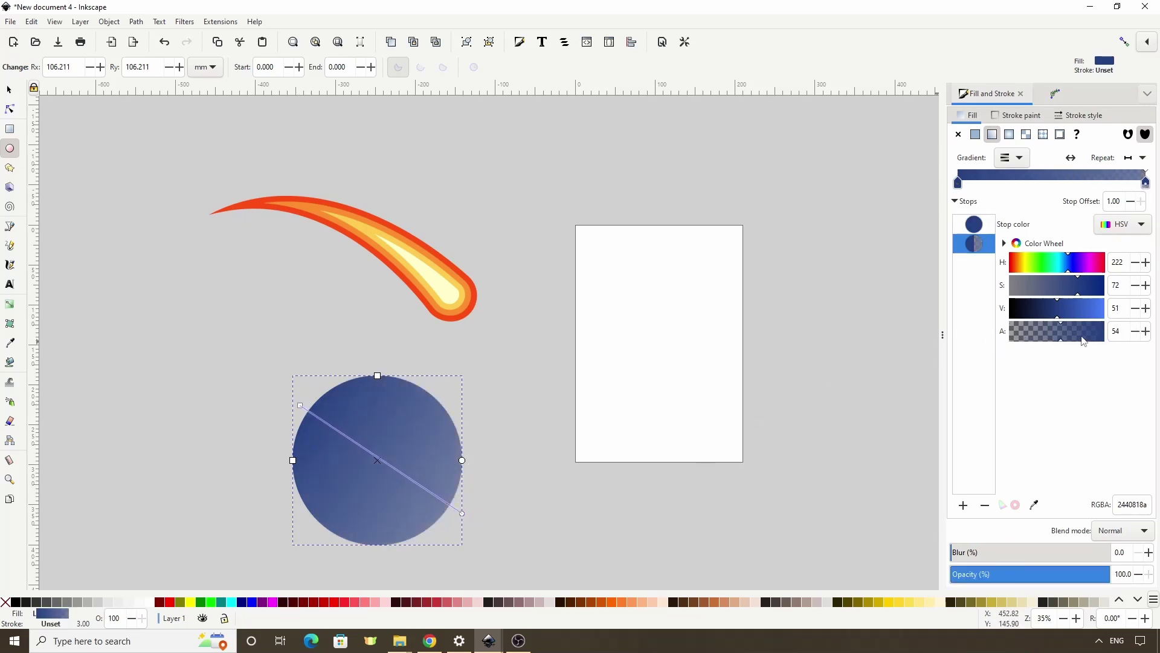
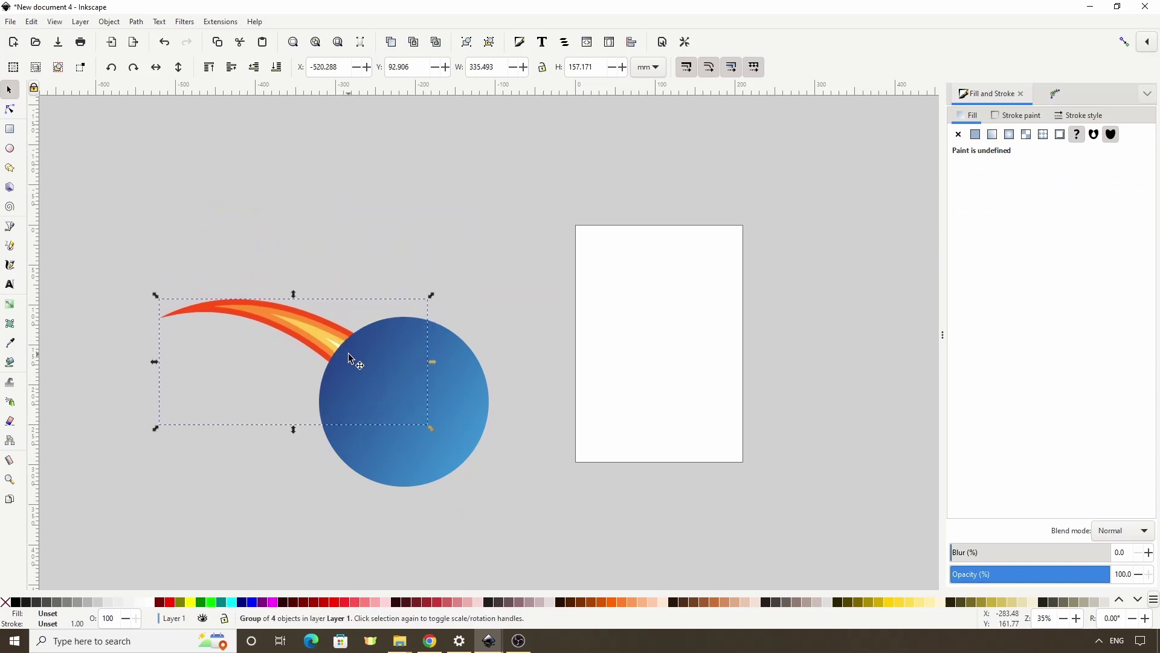
Raise the flame group above the blue circle and shift it to about X -504, Y 109 mm, with its head over the circle.
click(231, 68)
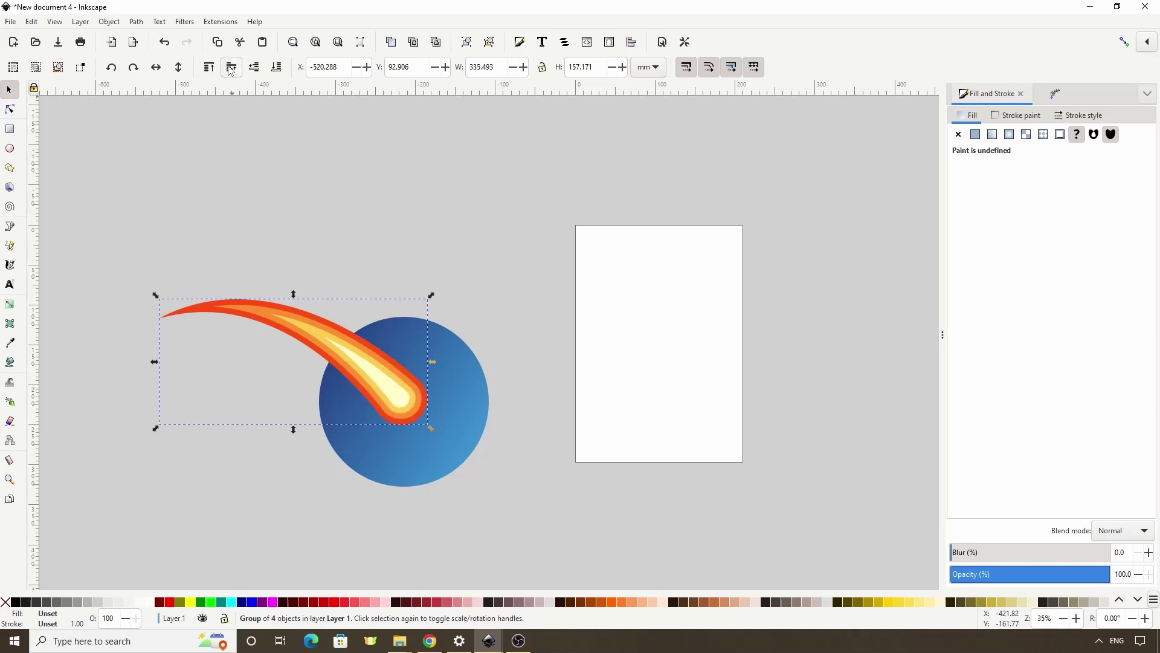
mouse_move(362, 382)
mouse_down()
mouse_move(379, 388)
mouse_move(376, 399)
mouse_up()
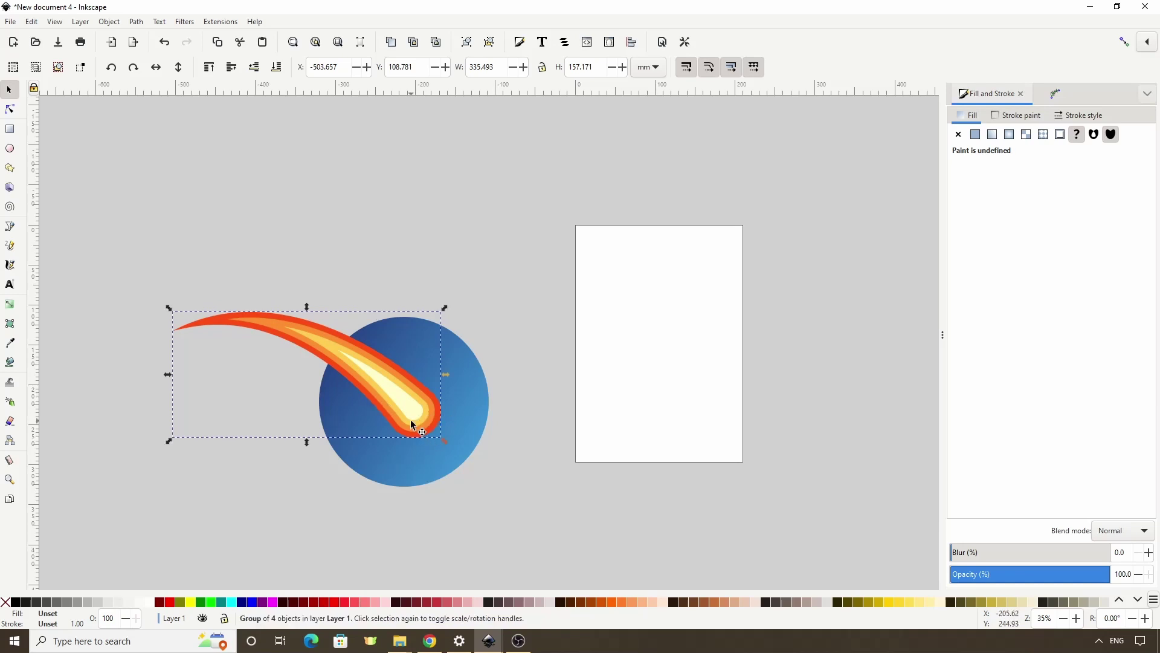
Draw a circle of about 47 mm radius centred on the flame's head and give it a white radial gradient fading to transparent.
click(15, 150)
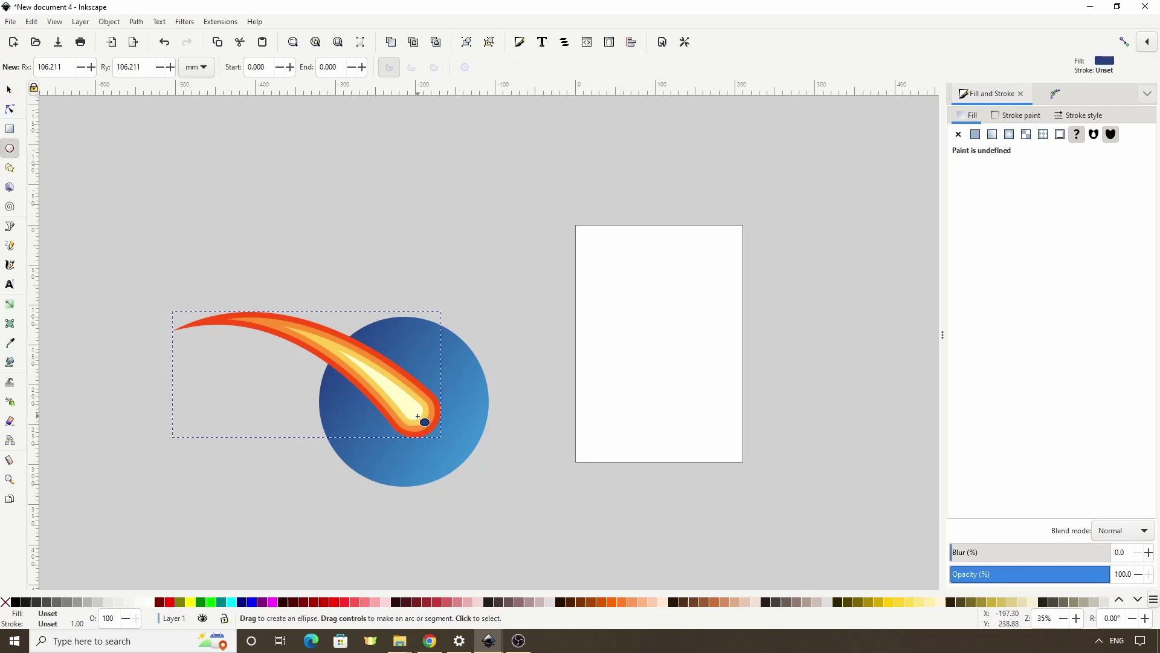
drag(422, 419, 459, 462)
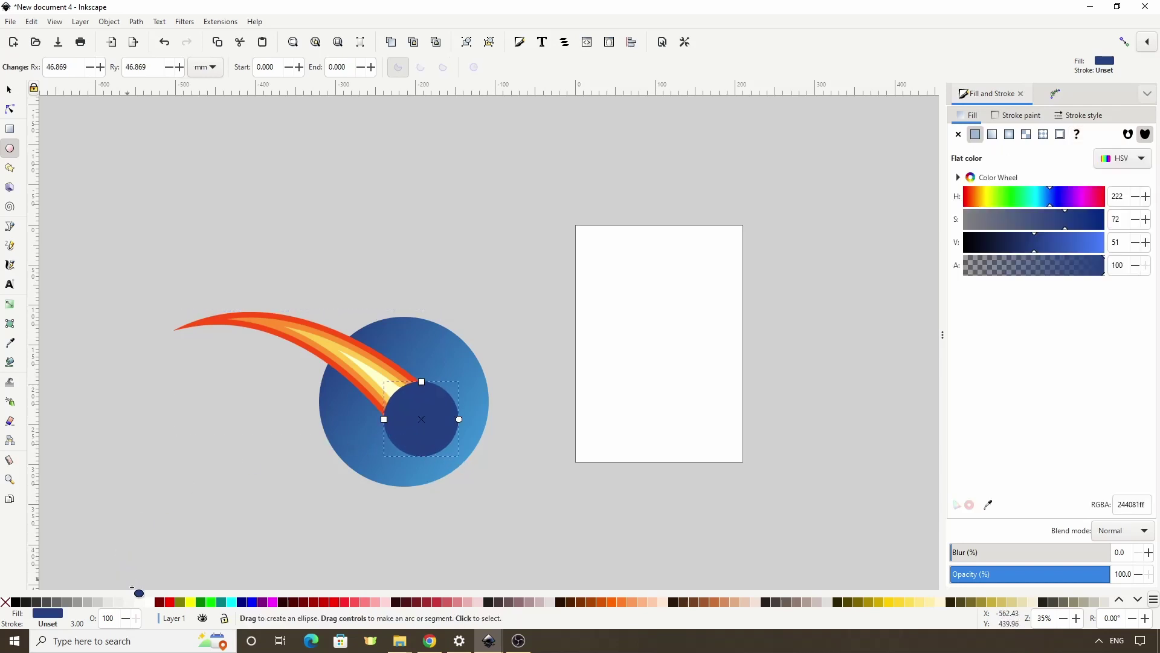
click(151, 604)
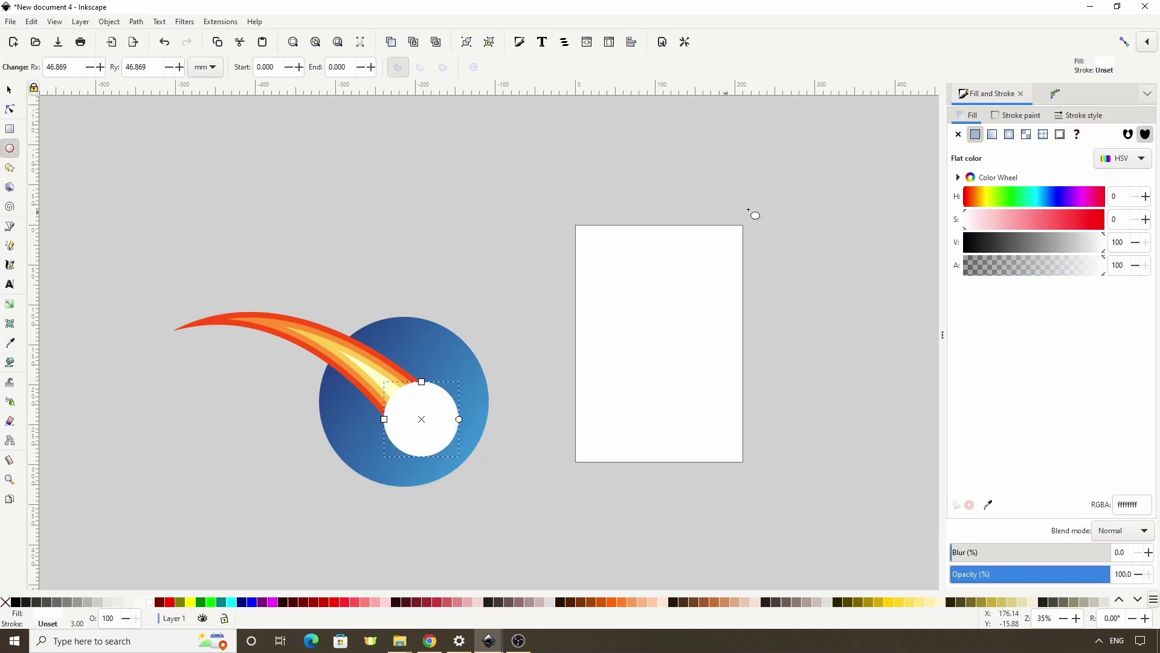
click(1009, 135)
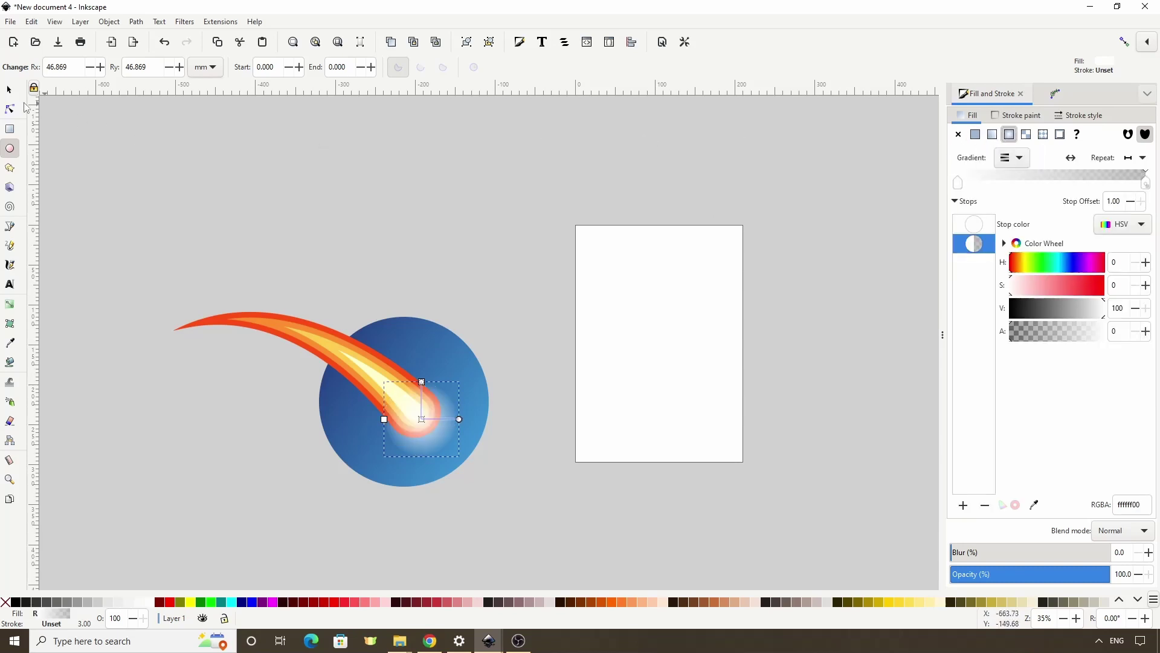
Lower the white glow behind the flame, nudge it toward the flame's head and enlarge it to about 101 mm wide.
click(9, 89)
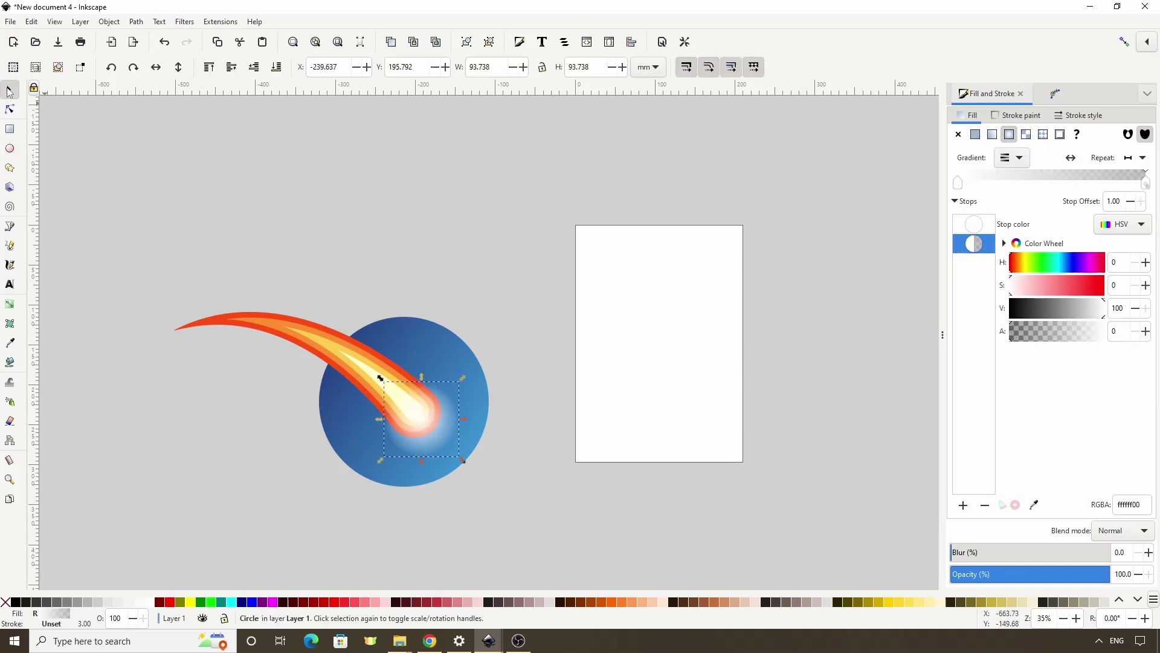
click(255, 67)
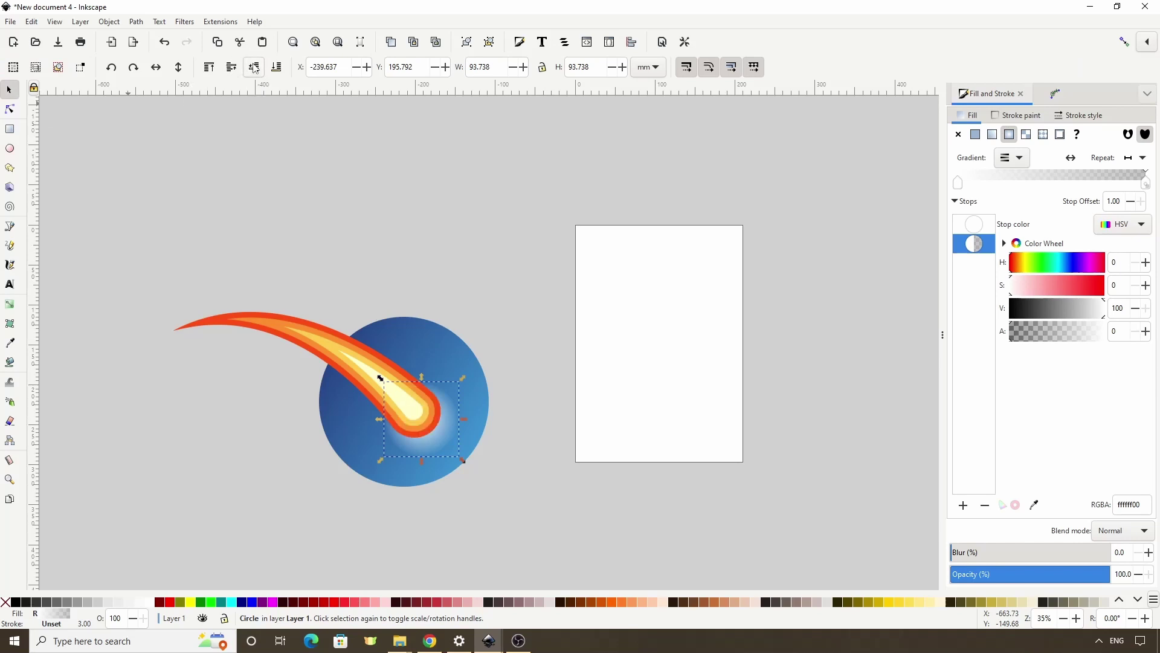
drag(452, 430, 447, 426)
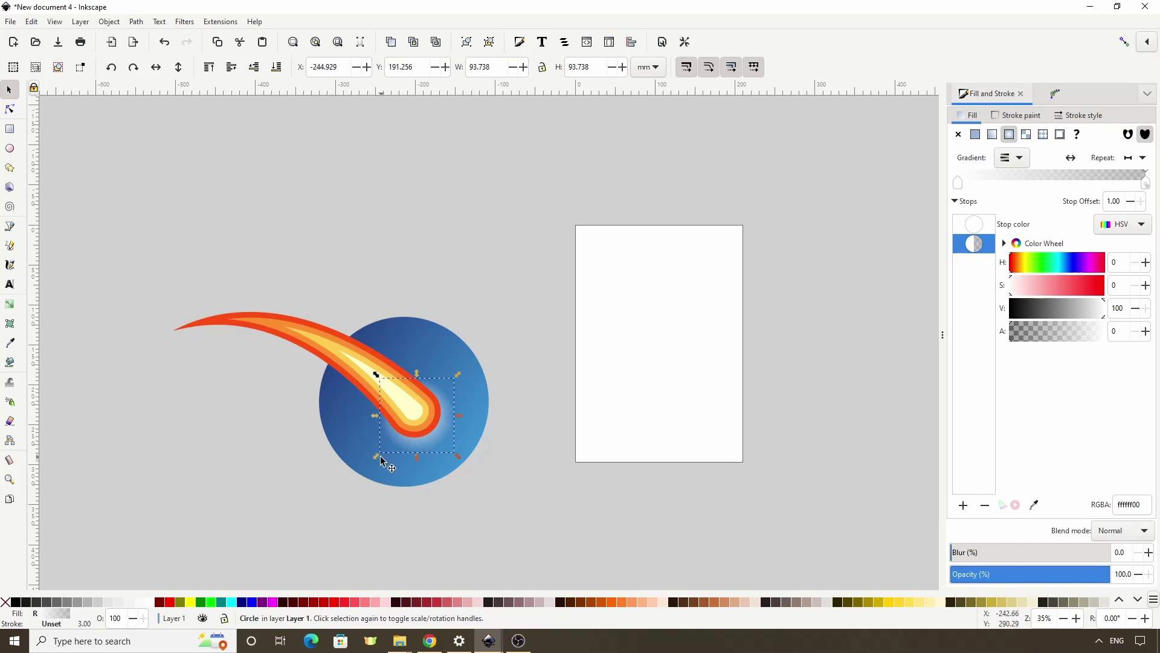
drag(378, 457, 376, 465)
Move the glow and flame together slightly down and right to about X -495, Y 118 mm.
shift+click(359, 357)
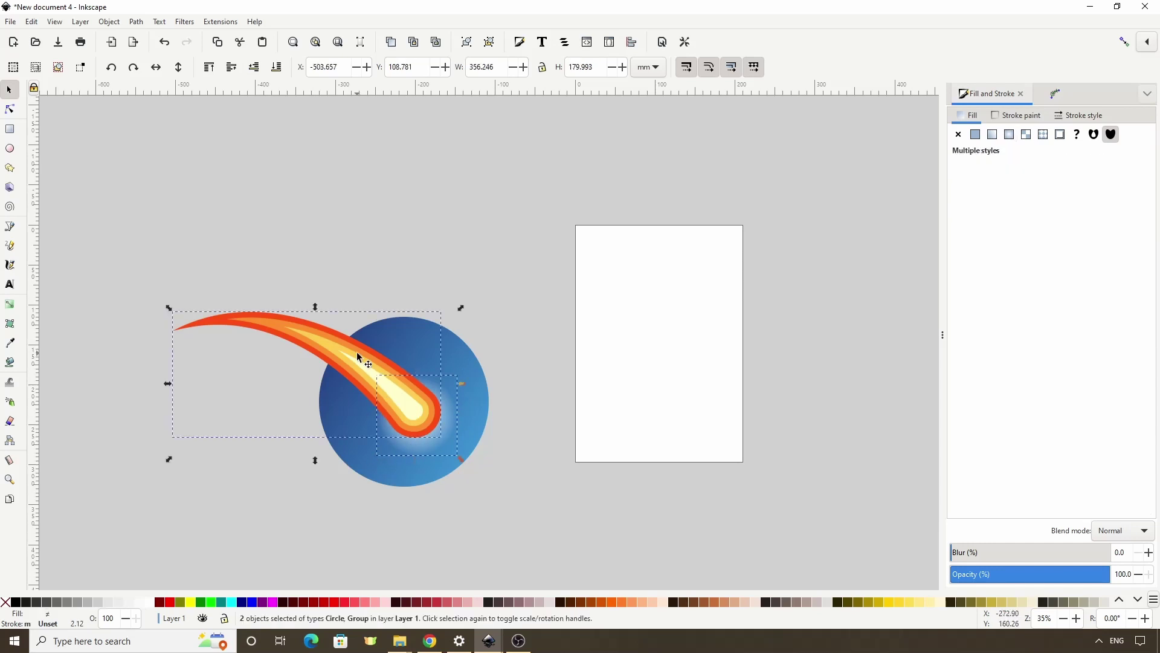
drag(360, 358, 372, 366)
click(504, 338)
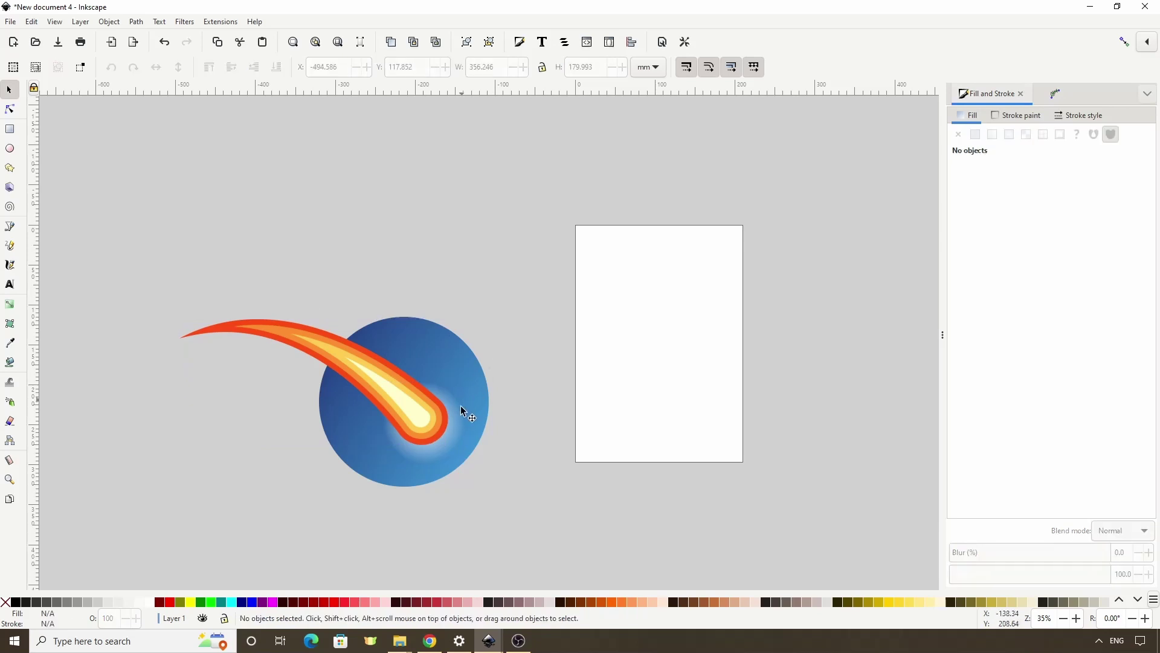
Reduce the glow's opacity to about 77.6%, enlarge it to about 113 mm wide and recentre it behind the flame's head.
click(461, 419)
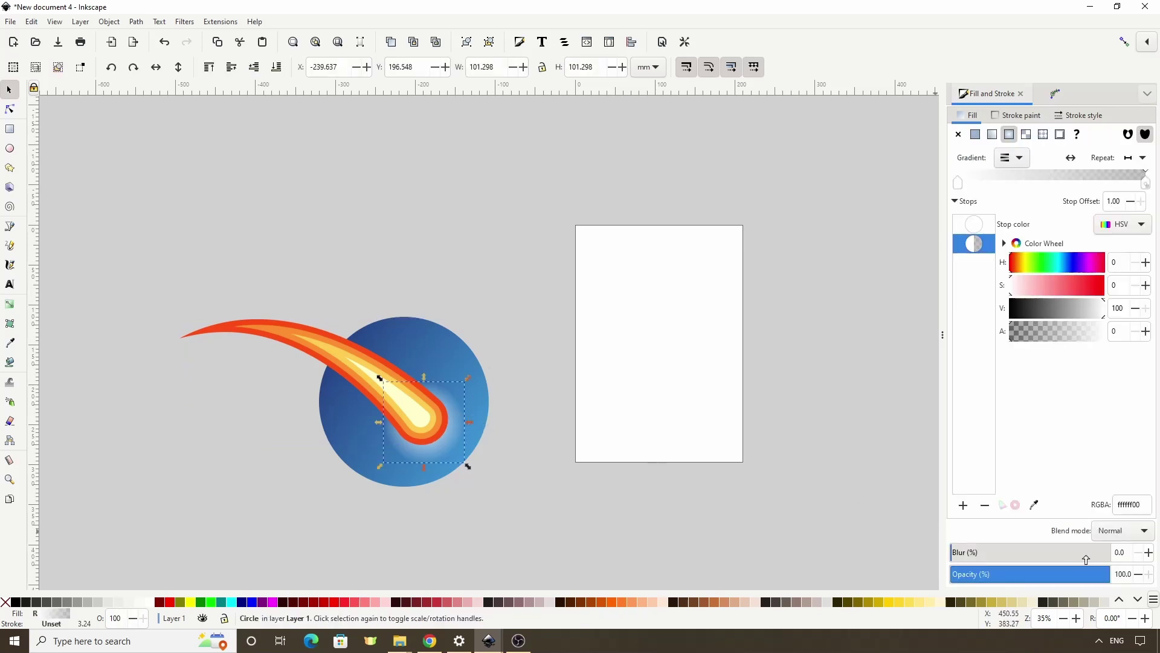
drag(1091, 575, 1084, 581)
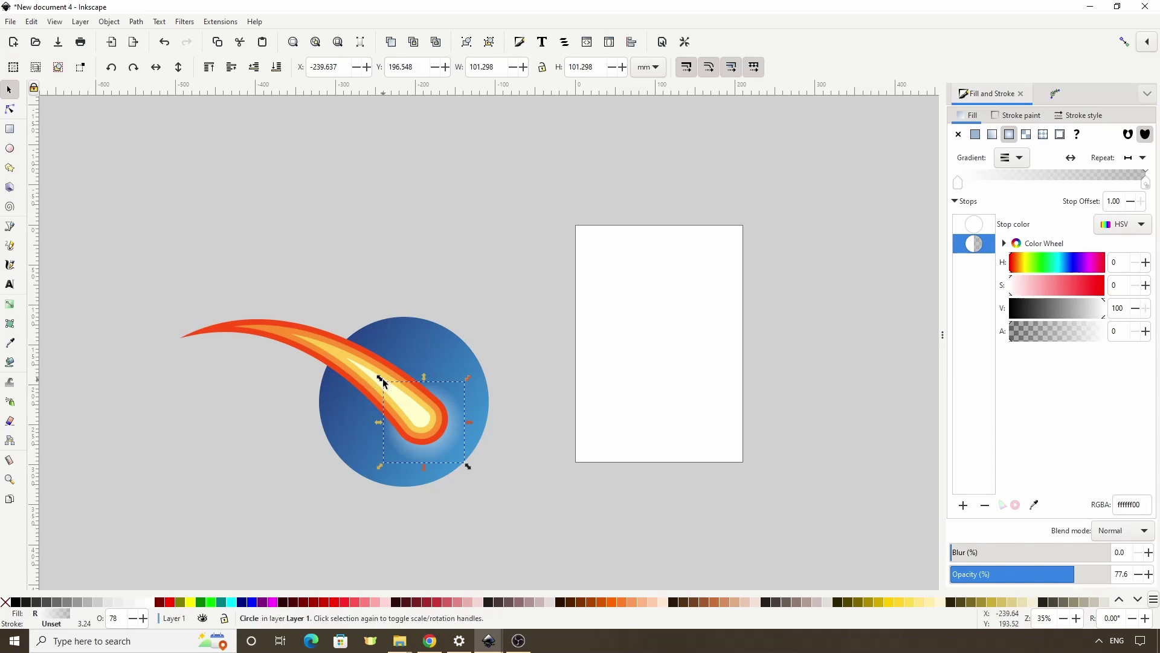
drag(382, 382, 374, 374)
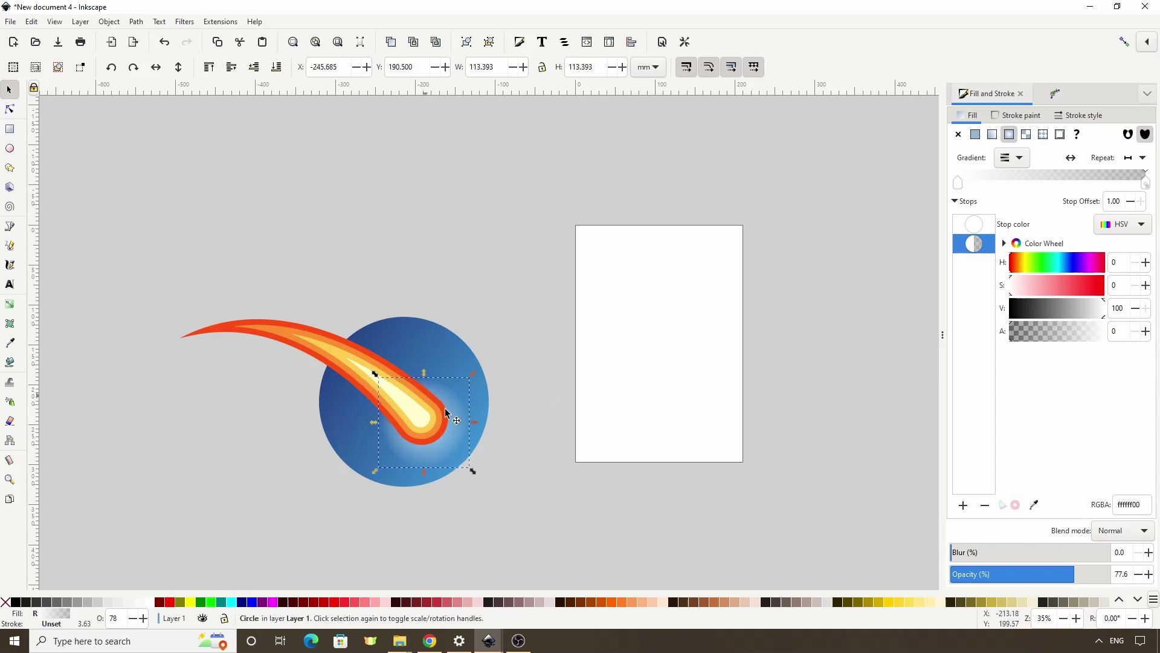
drag(465, 430, 459, 424)
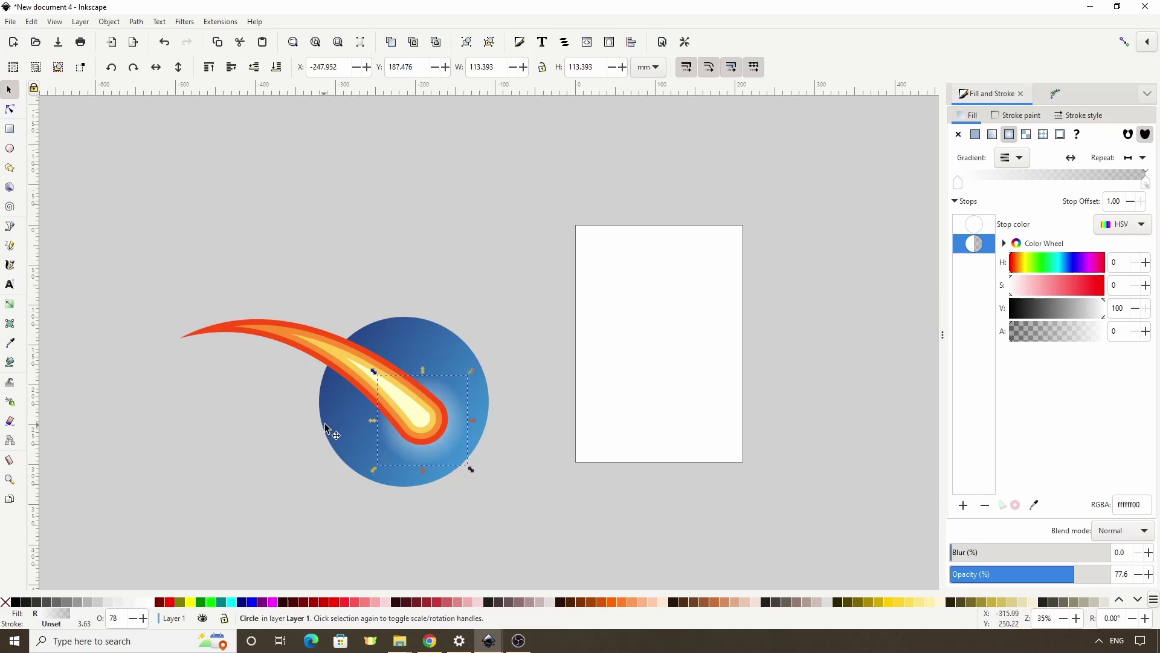
Draw a white four-cornered star about 27 mm wide near the blue circle's top, with 100% opacity and a spoke ratio of about 0.317.
click(17, 168)
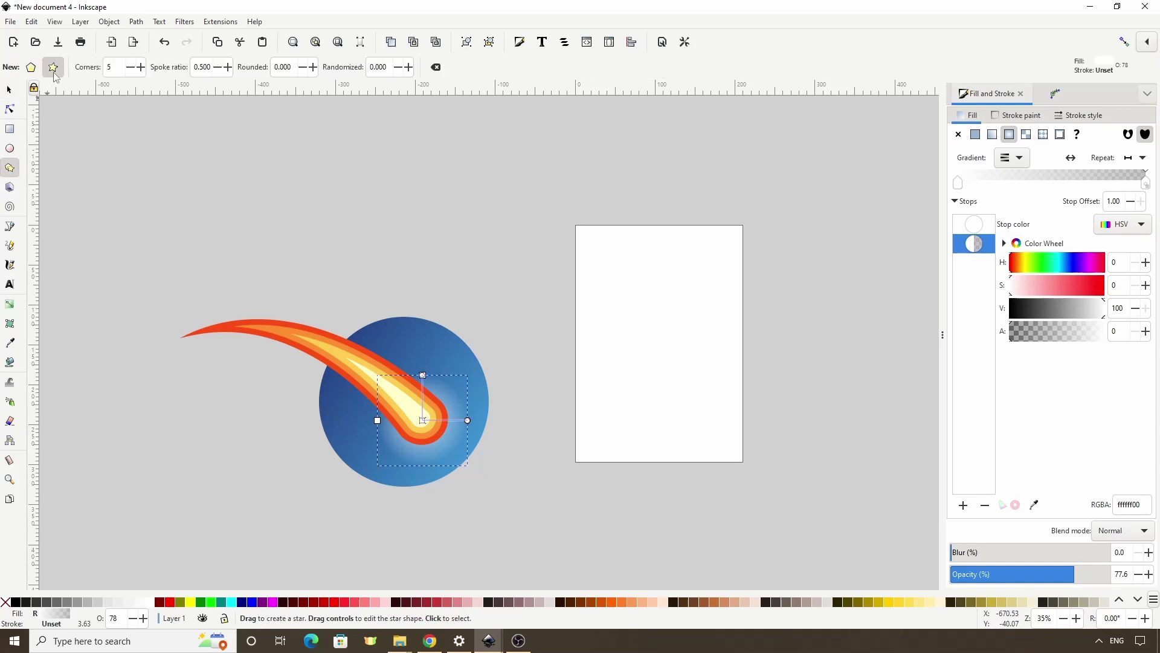
double_click(113, 67)
text(4)
key(Return)
drag(393, 336, 394, 347)
click(1095, 574)
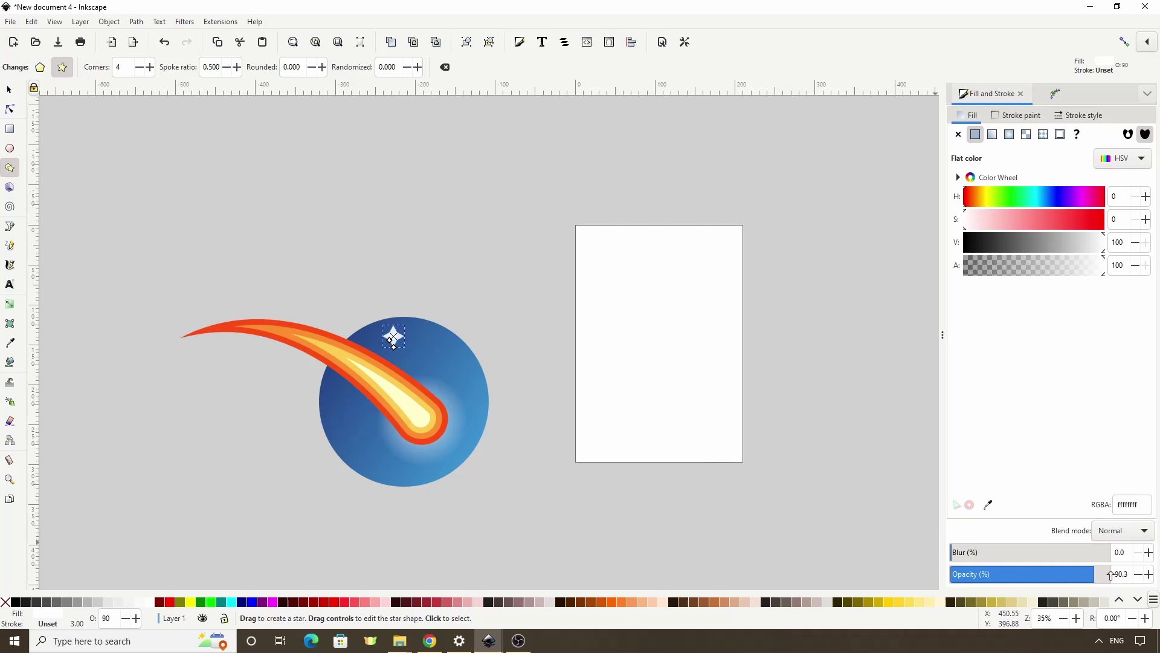
click(1110, 574)
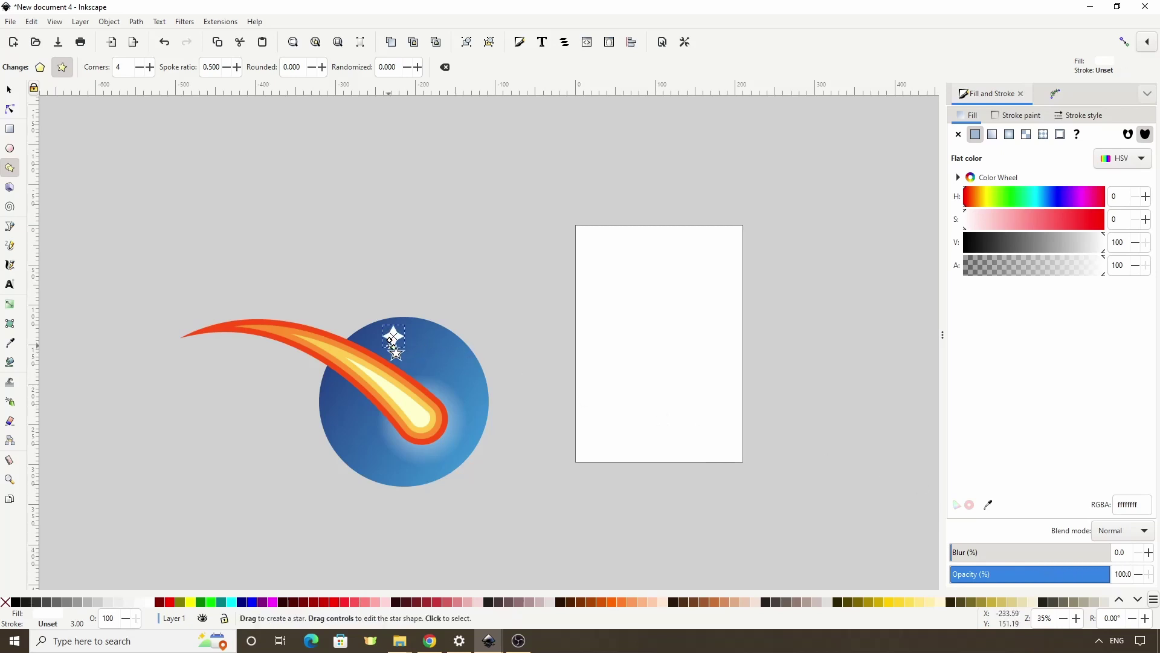
ctrl+scroll(391, 344, up, 3)
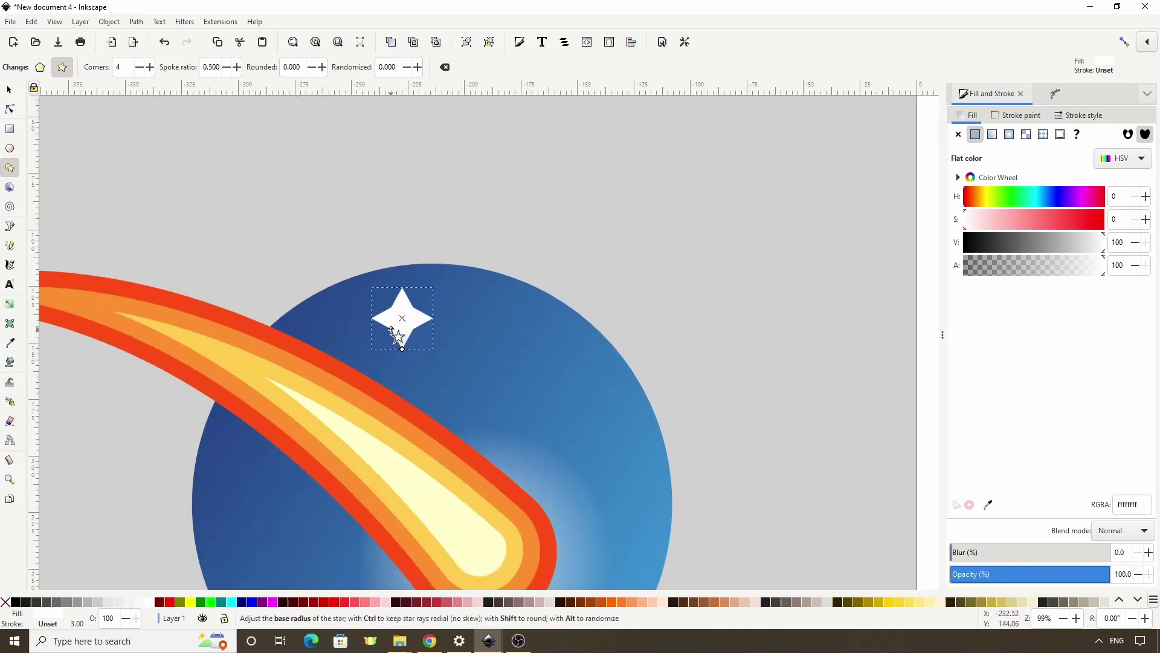
drag(392, 330, 396, 326)
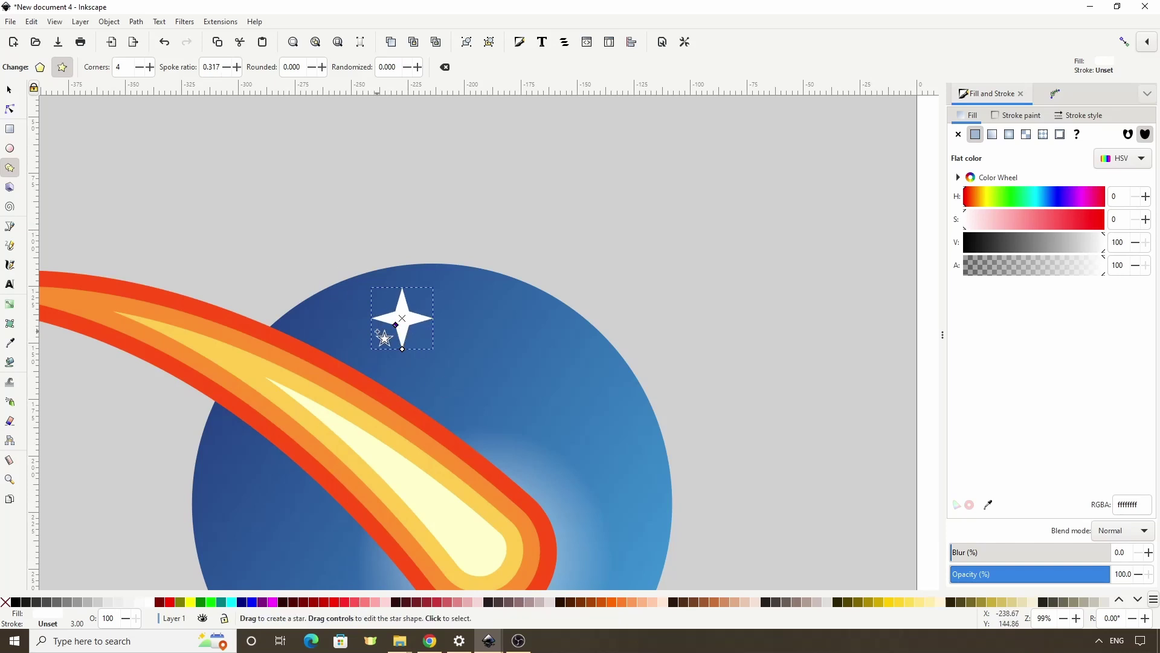
Duplicate the flame's glow, bring the copy to the top over the star, and shrink it to about 35.5 mm wide at 50.4% opacity.
scroll(383, 332, down, 1)
key(s)
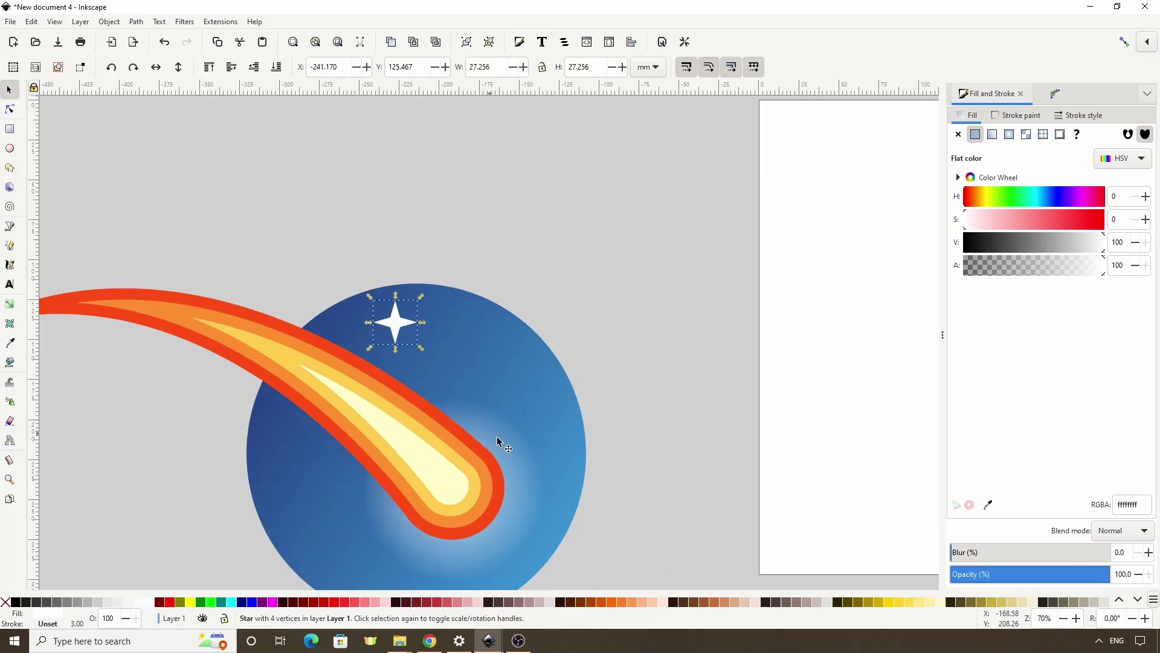
click(512, 446)
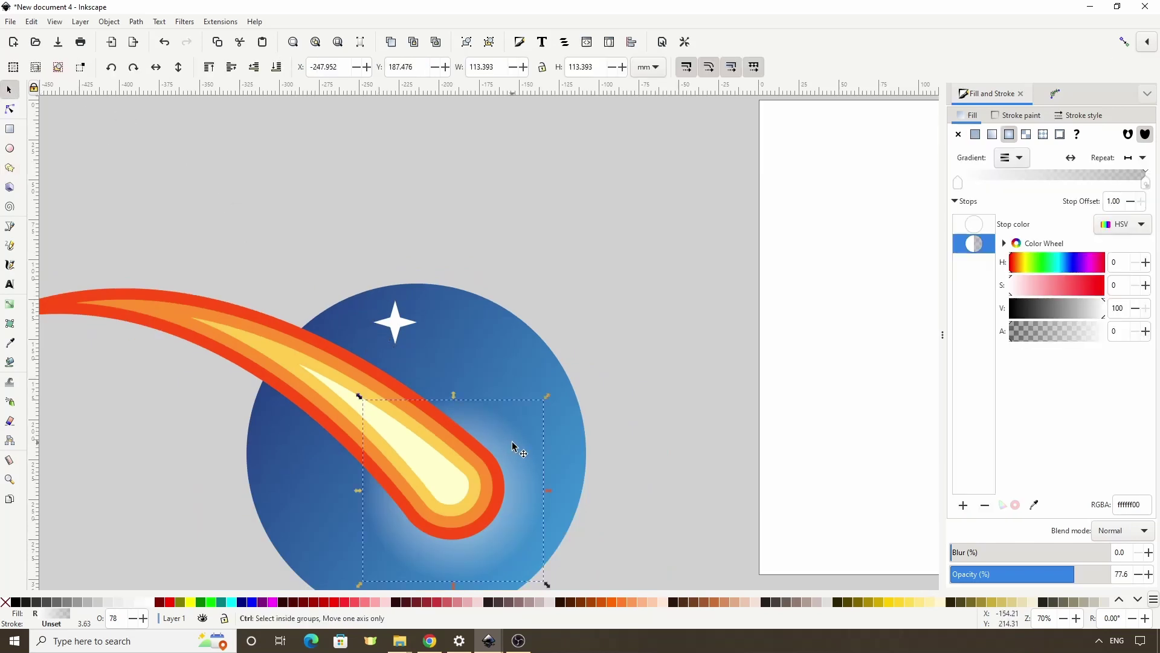
key(Home)
drag(502, 473, 437, 305)
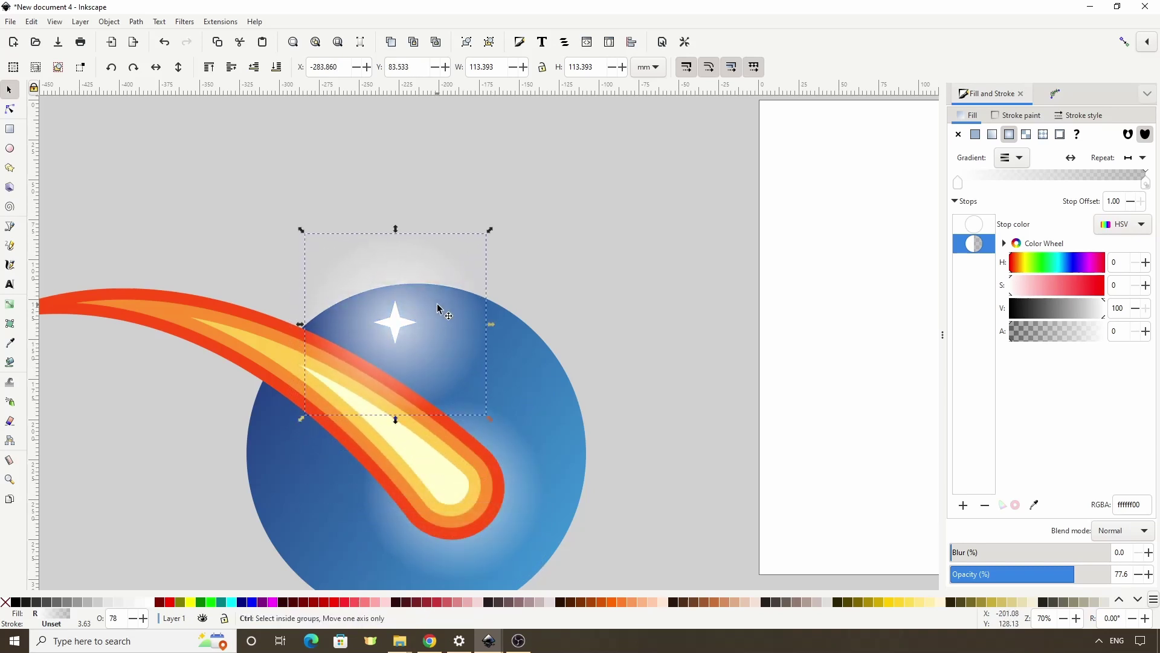
drag(487, 418, 426, 361)
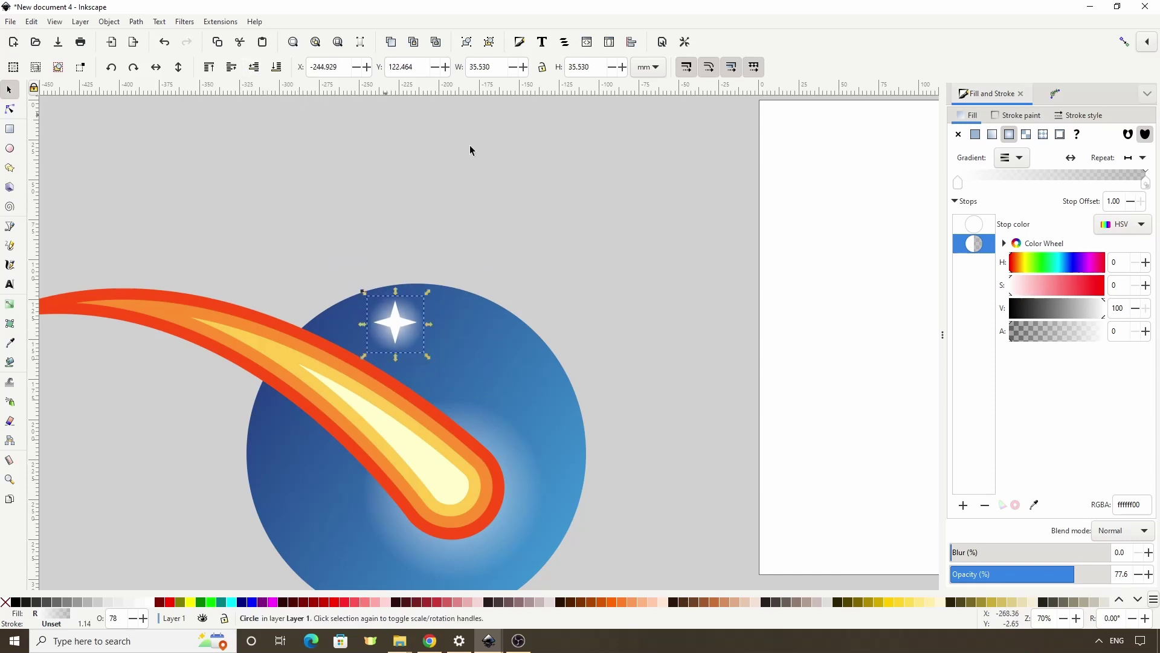
drag(1076, 579, 1054, 577)
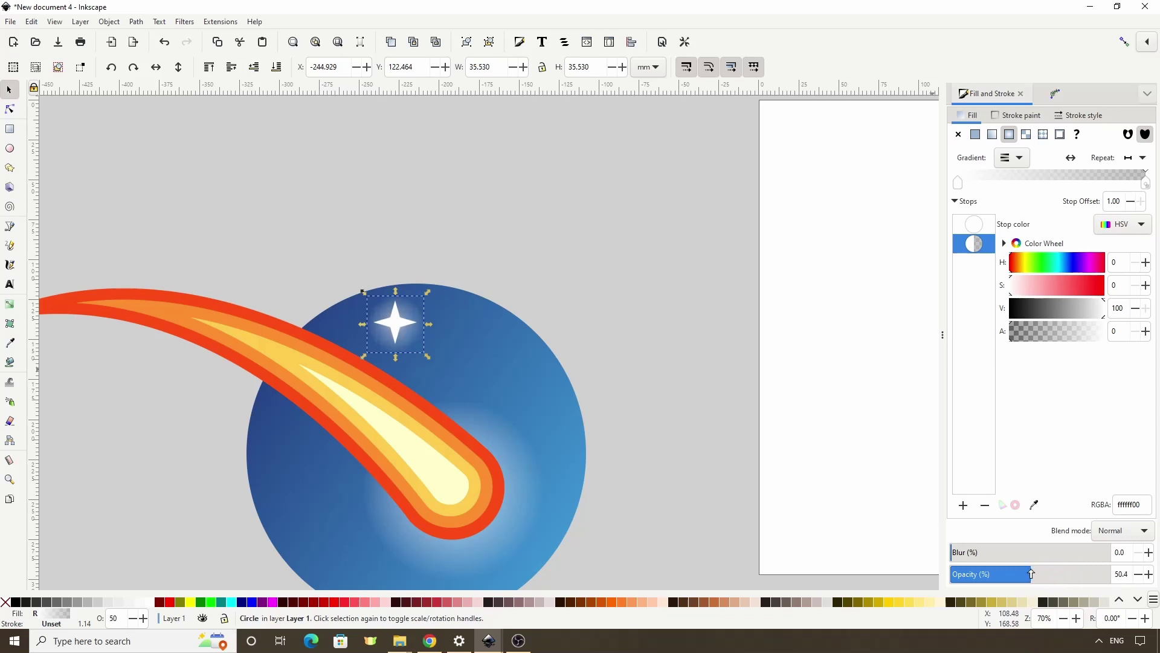
Centre the small glow on the white star along both axes and group the two.
shift+click(395, 323)
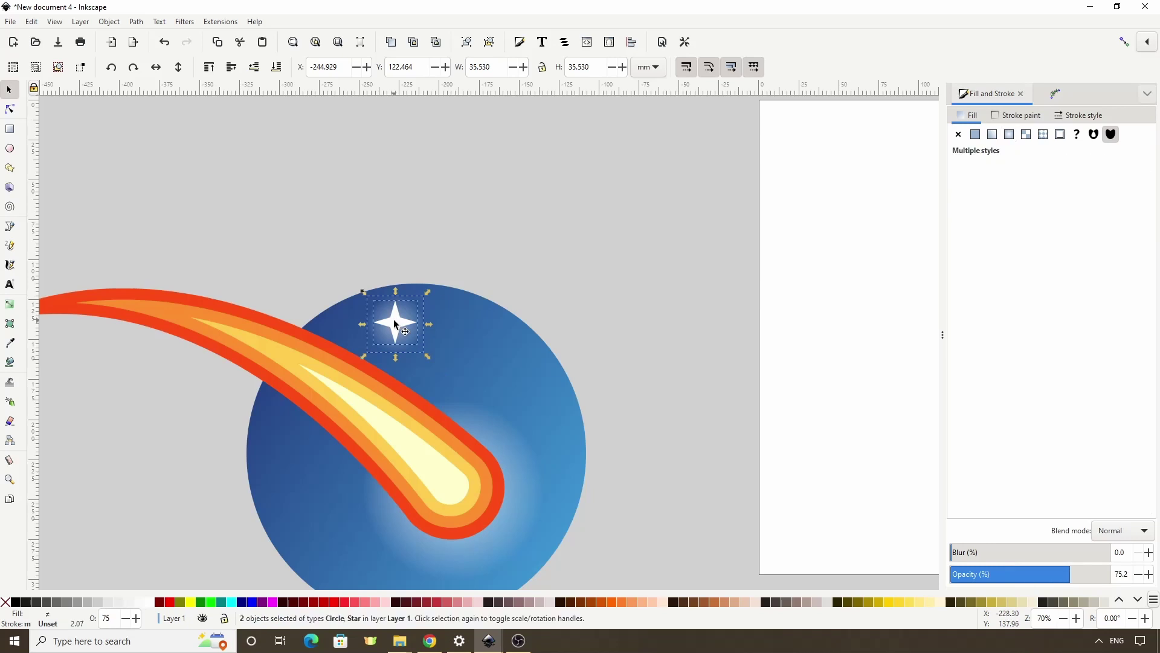
click(627, 44)
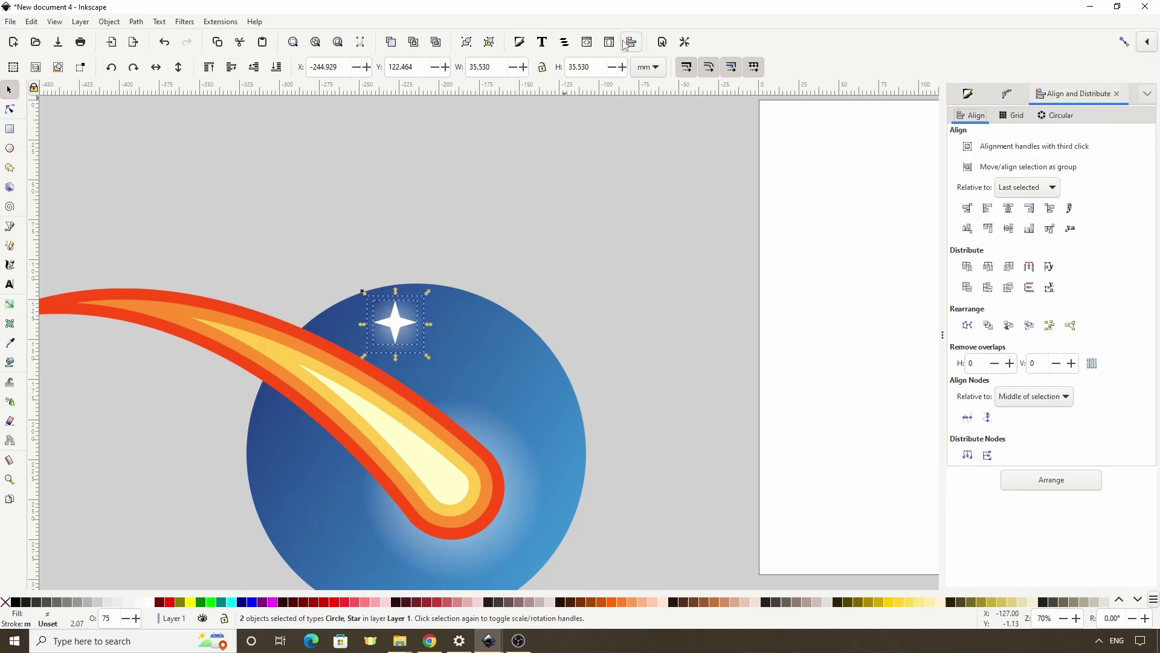
click(1010, 209)
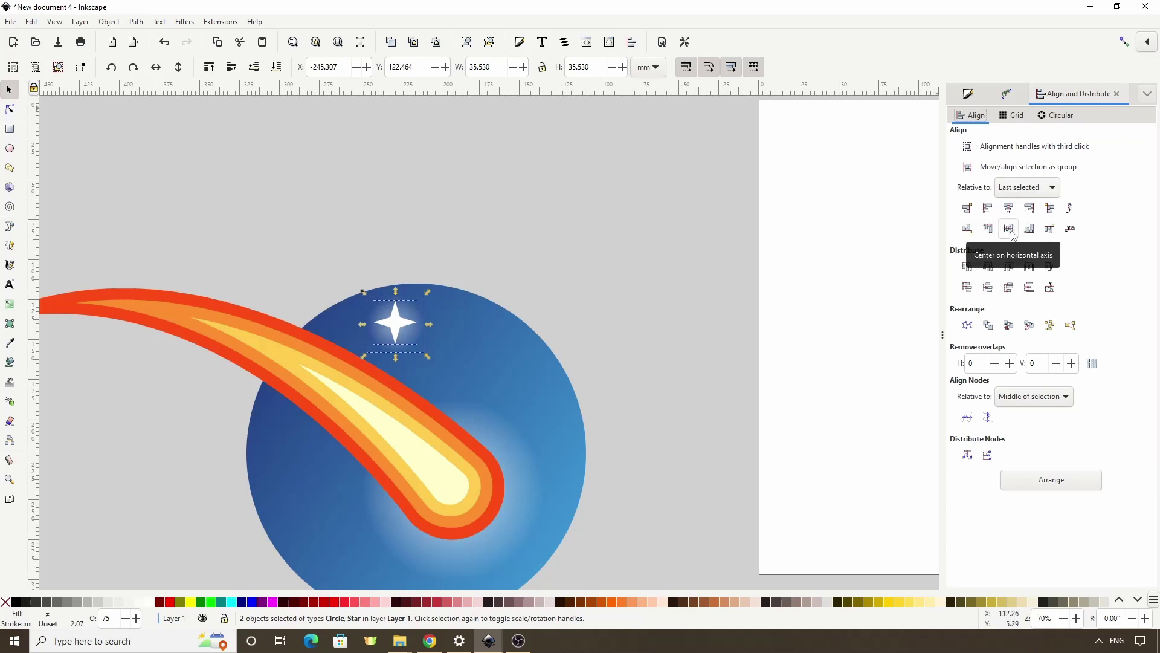
click(1013, 232)
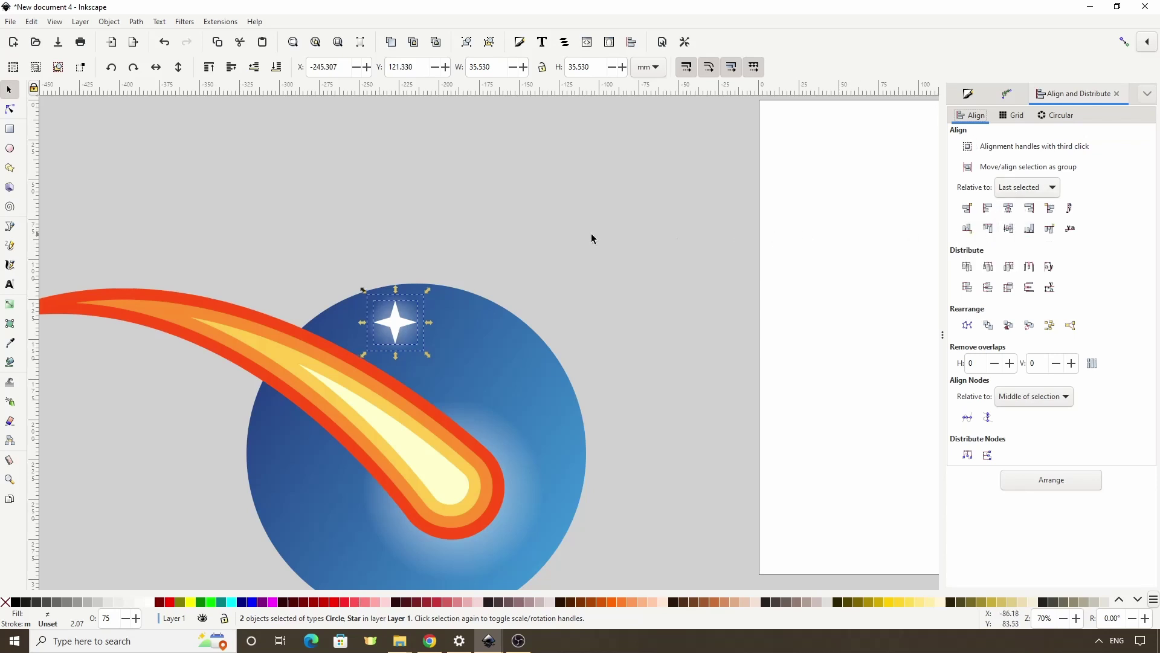
key(ctrl+g)
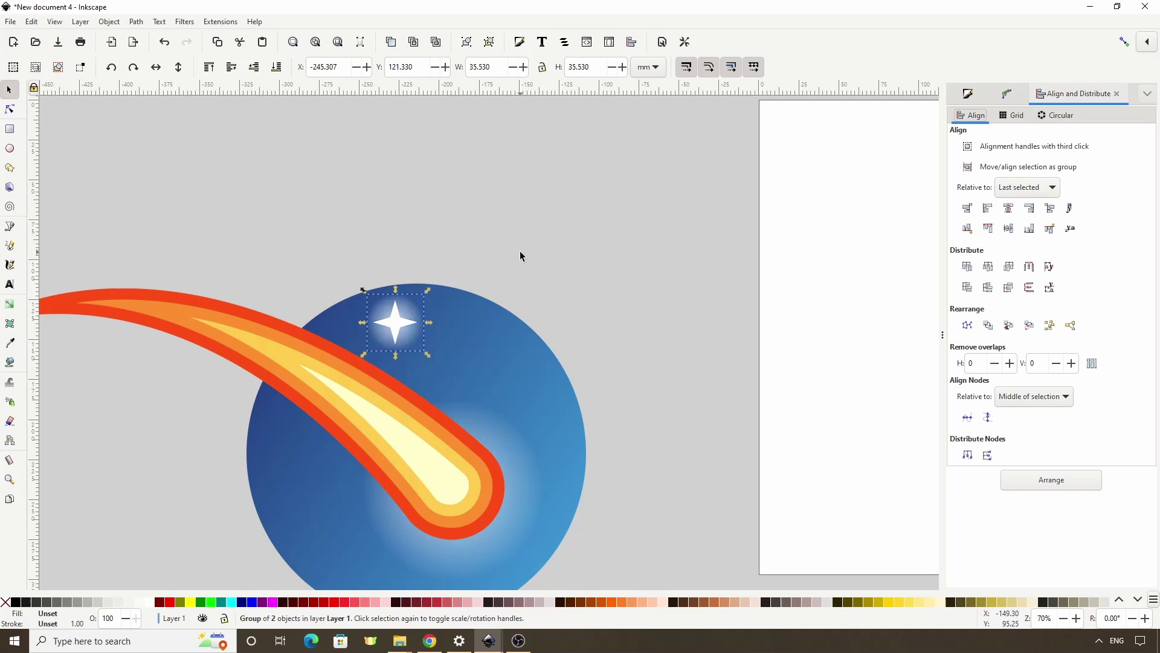
Duplicate the glowing star along the circle's upper right side as two smaller copies, about 31 mm and 23 mm wide.
key(ctrl+d)
drag(393, 324, 534, 423)
scroll(515, 399, down, 1)
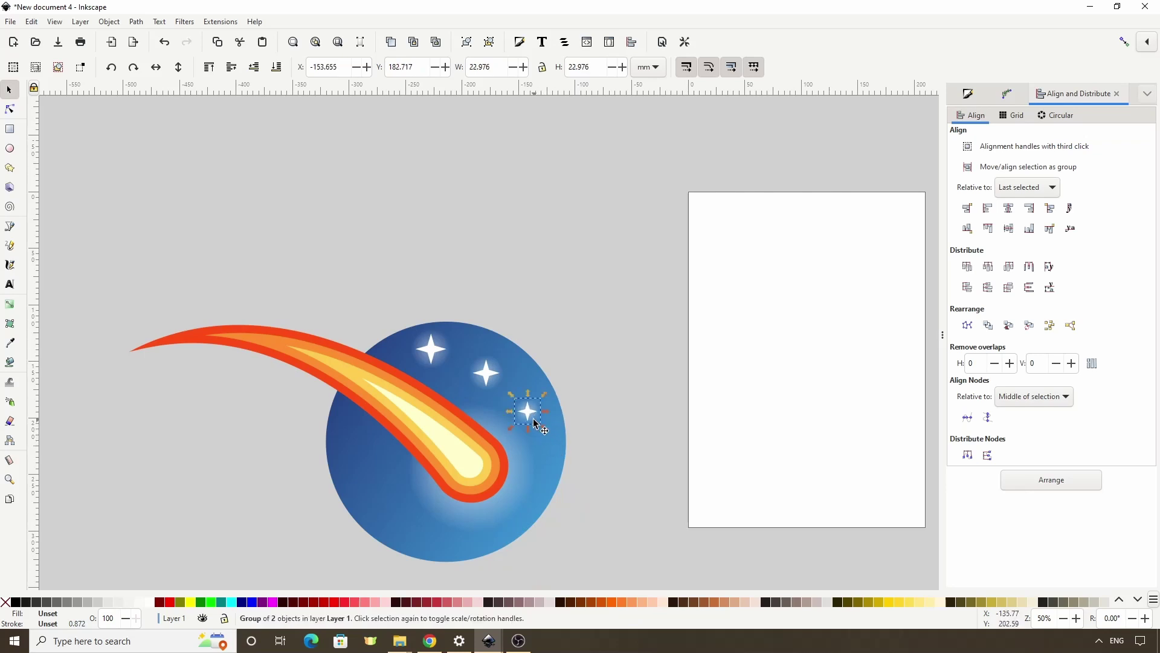
Place a copy of the largest star below the flame near the circle's left edge and a copy of the 31 mm star near its bottom.
drag(439, 360, 361, 481)
key(ctrl+d)
click(493, 384)
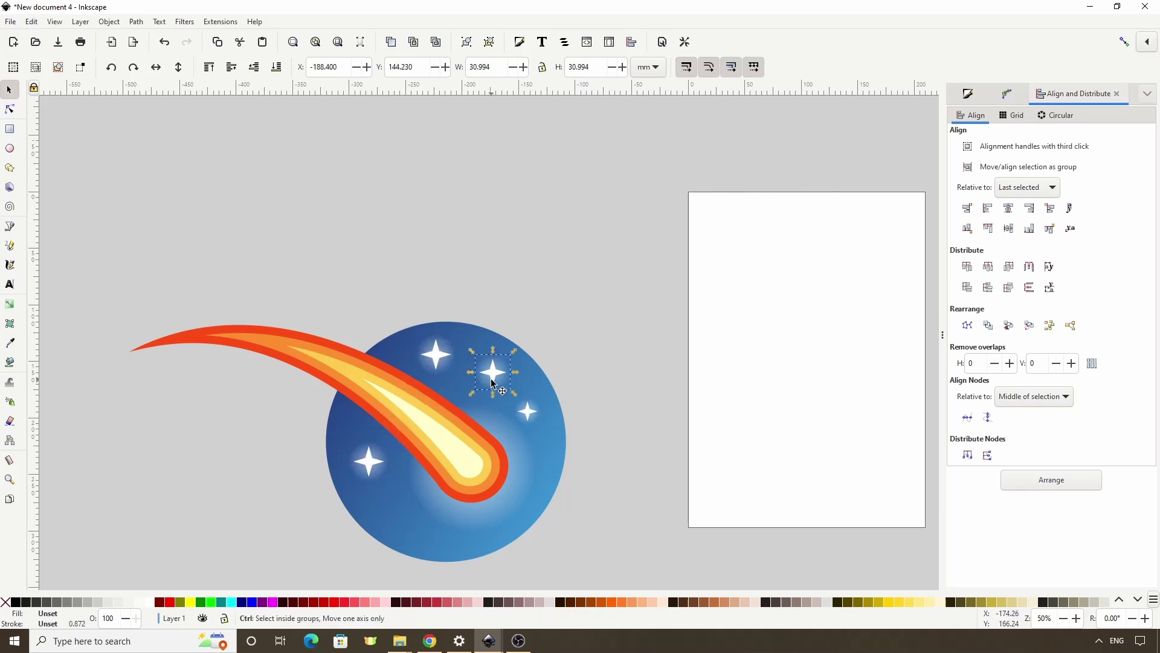
key(ctrl+d)
drag(494, 386, 414, 542)
click(548, 326)
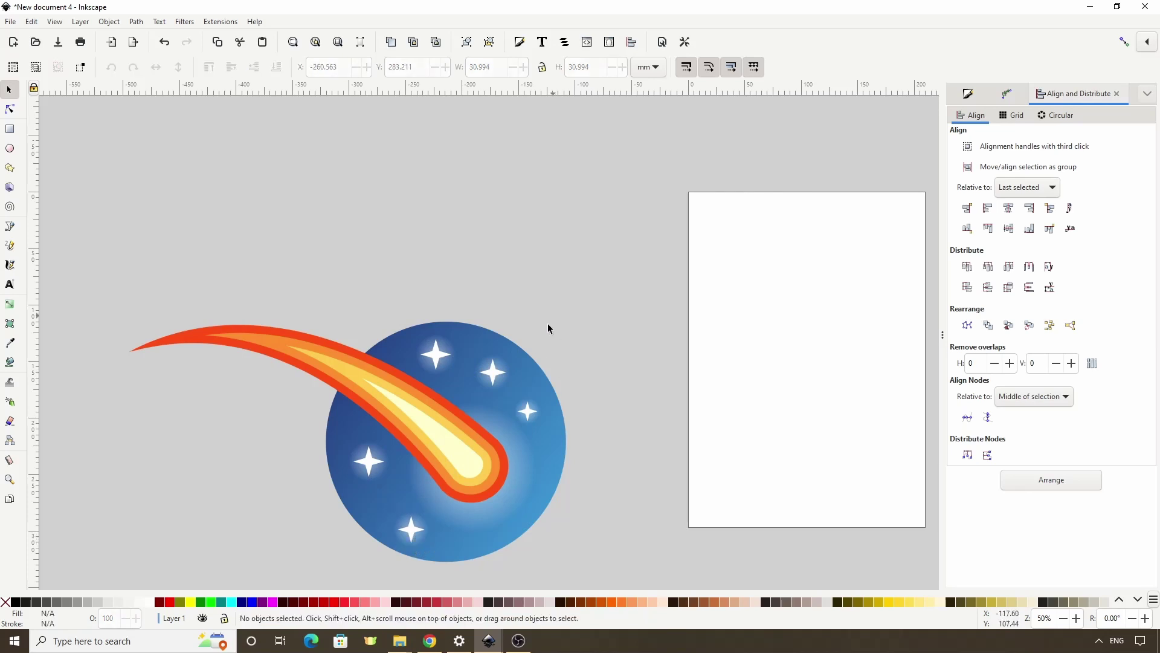
scroll(547, 329, down, 2)
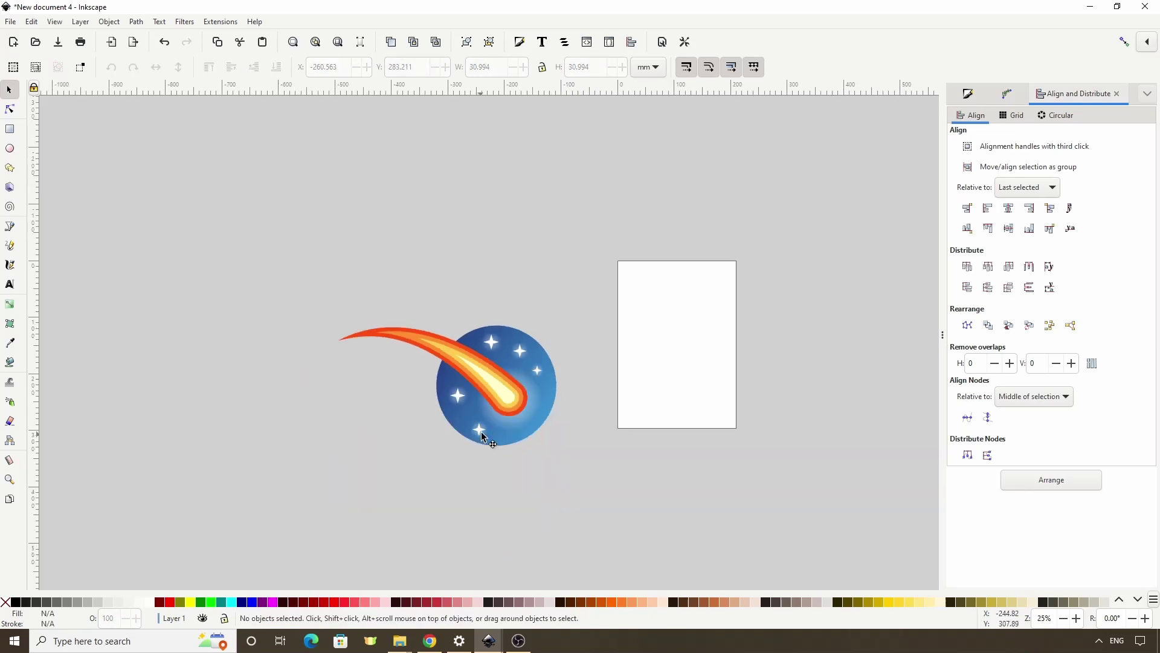
drag(479, 439, 481, 437)
click(539, 261)
Duplicate the blue circle and the flame, bring the copies to the front, ungroup them and unite them into one silhouette.
click(518, 333)
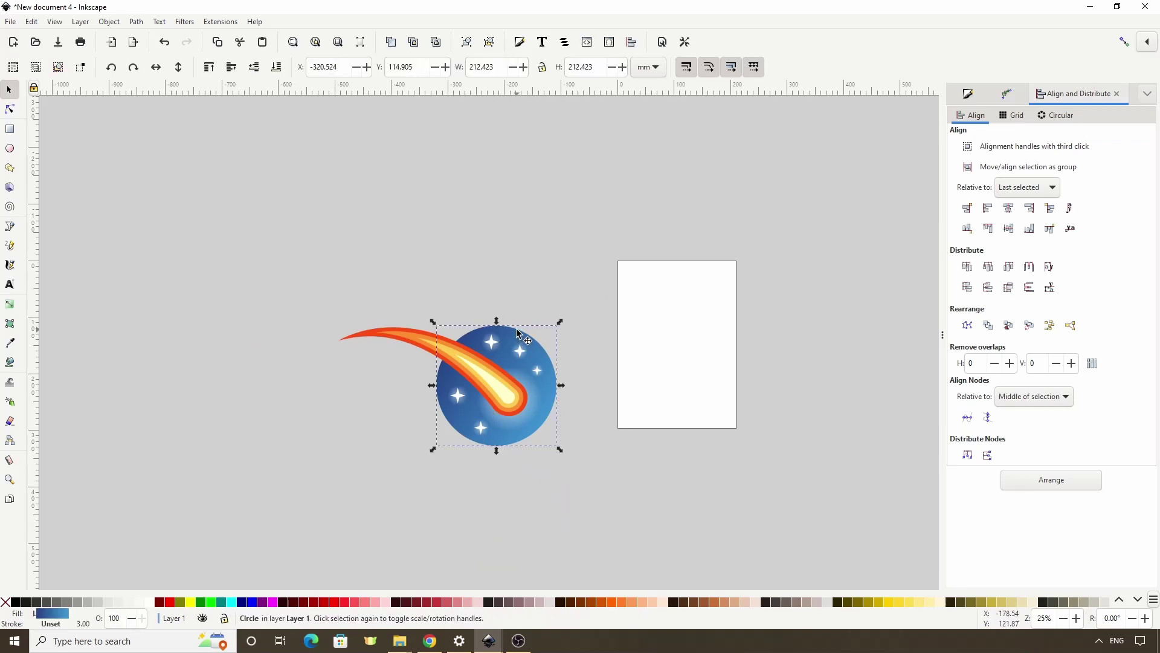
shift+click(406, 340)
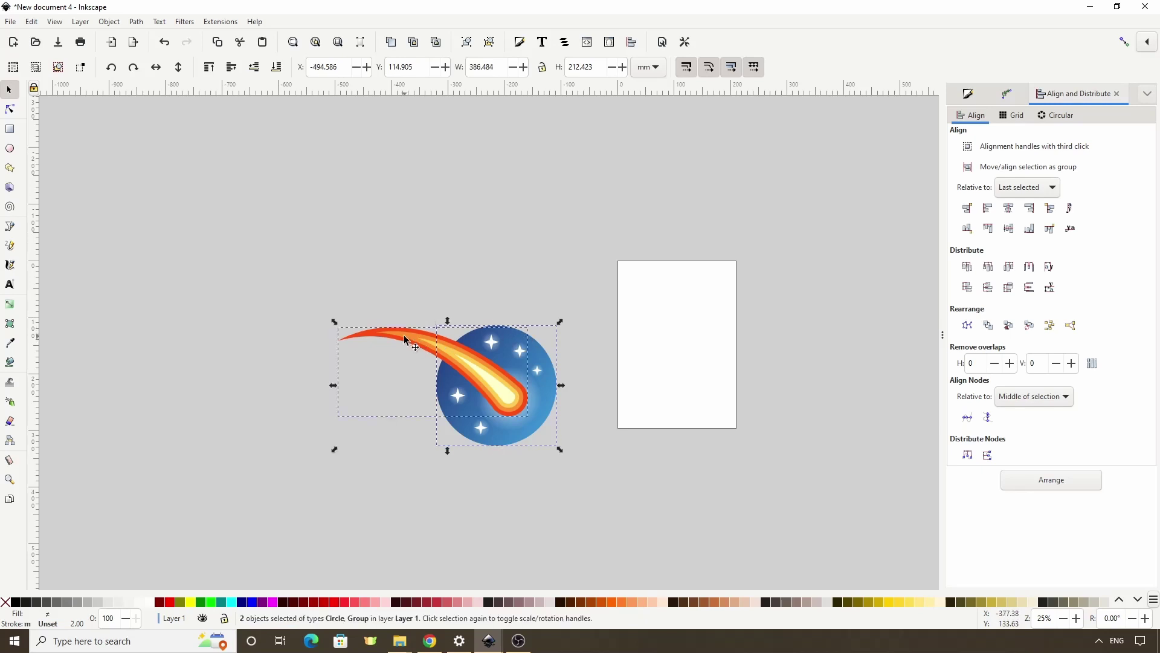
key(ctrl)
key(Page_Up)
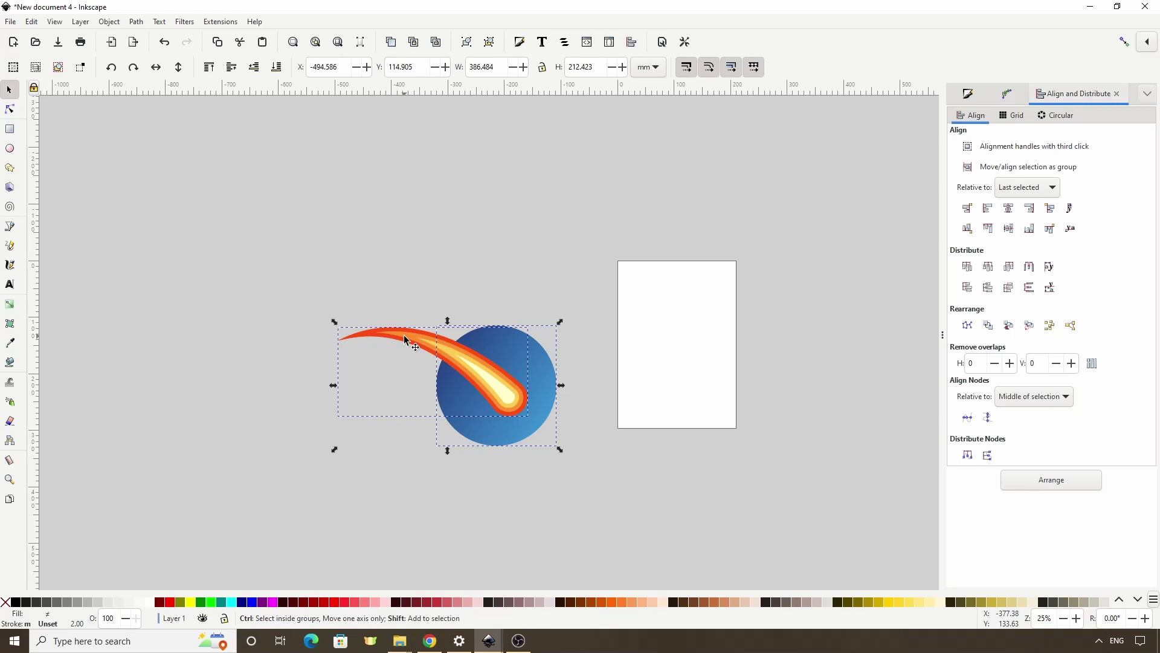
key(ctrl+shift+g)
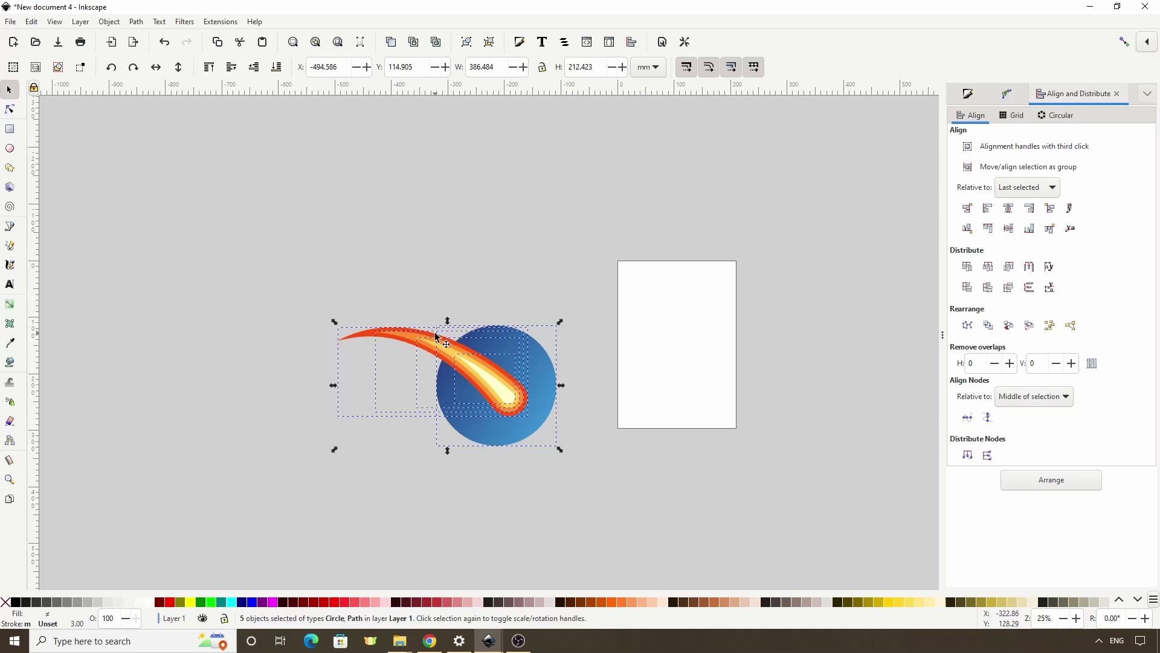
click(136, 23)
click(152, 83)
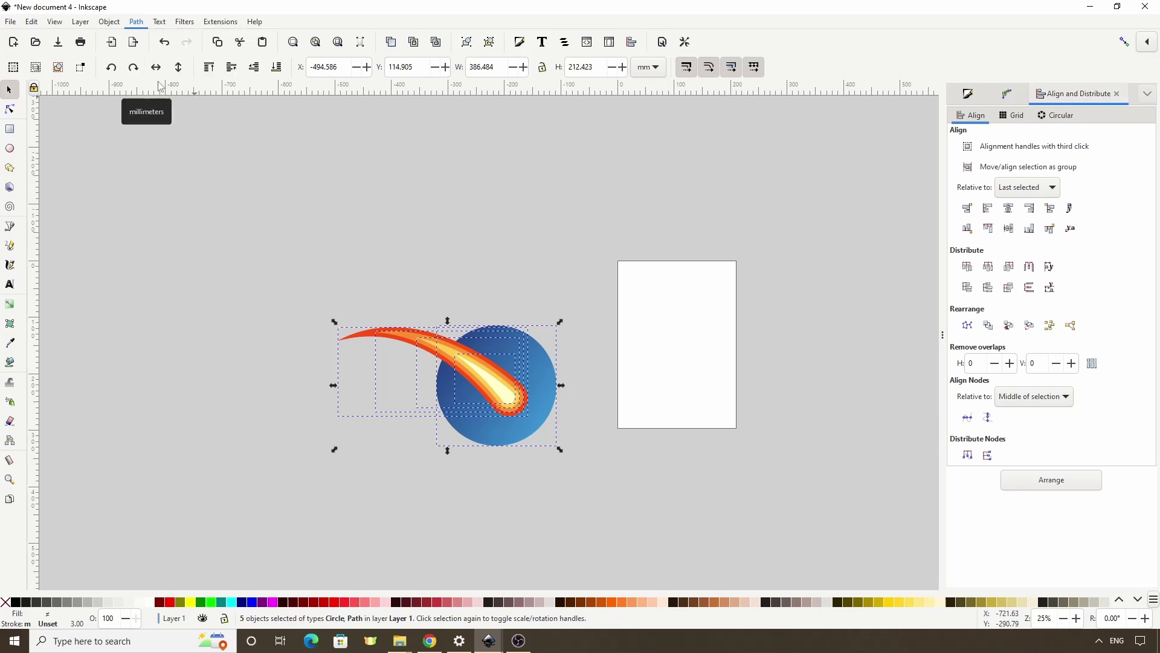
Fill the united silhouette with the gradient's dark blue, darken it to 1c3366ff, and send it to the bottom behind the artwork.
click(11, 343)
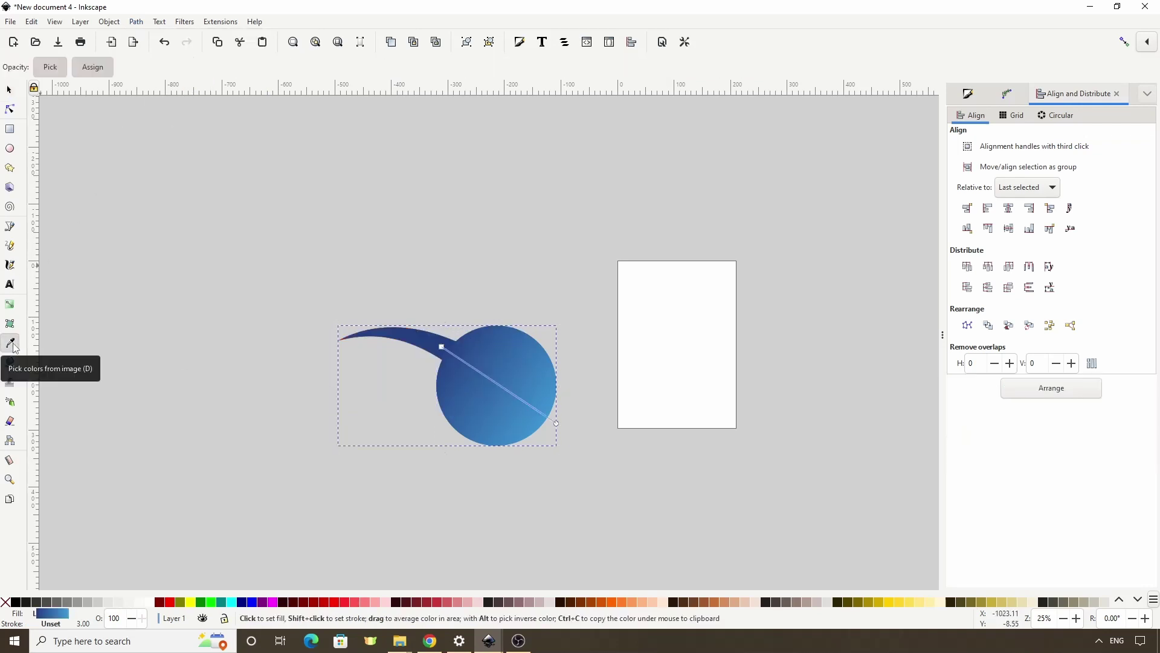
click(369, 334)
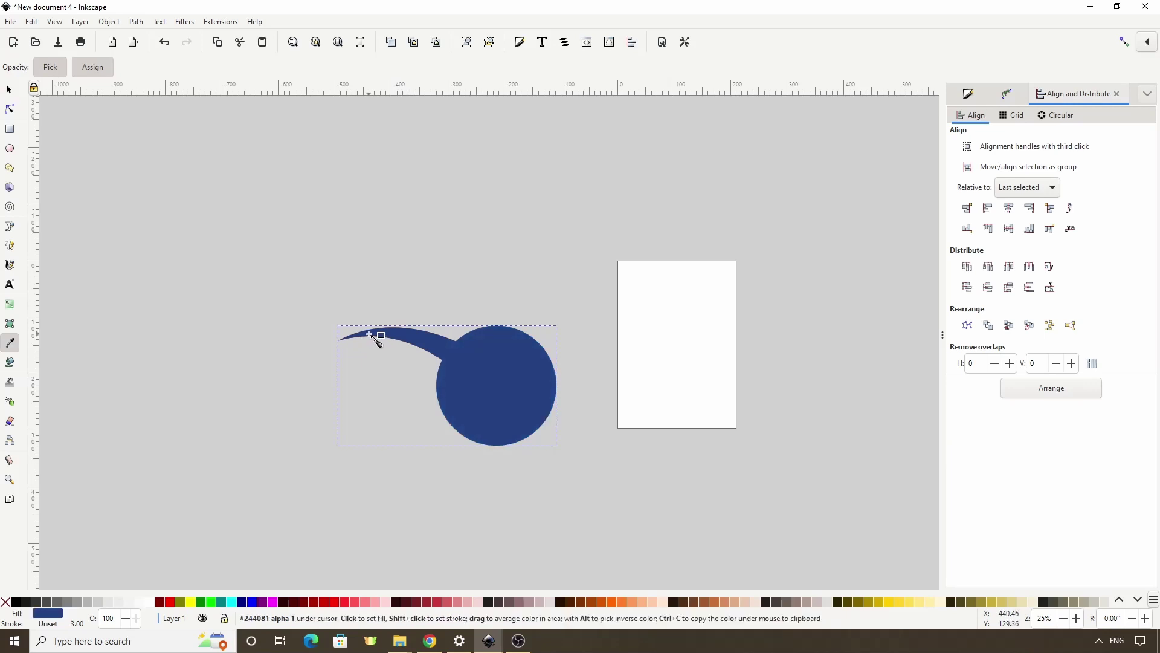
click(967, 94)
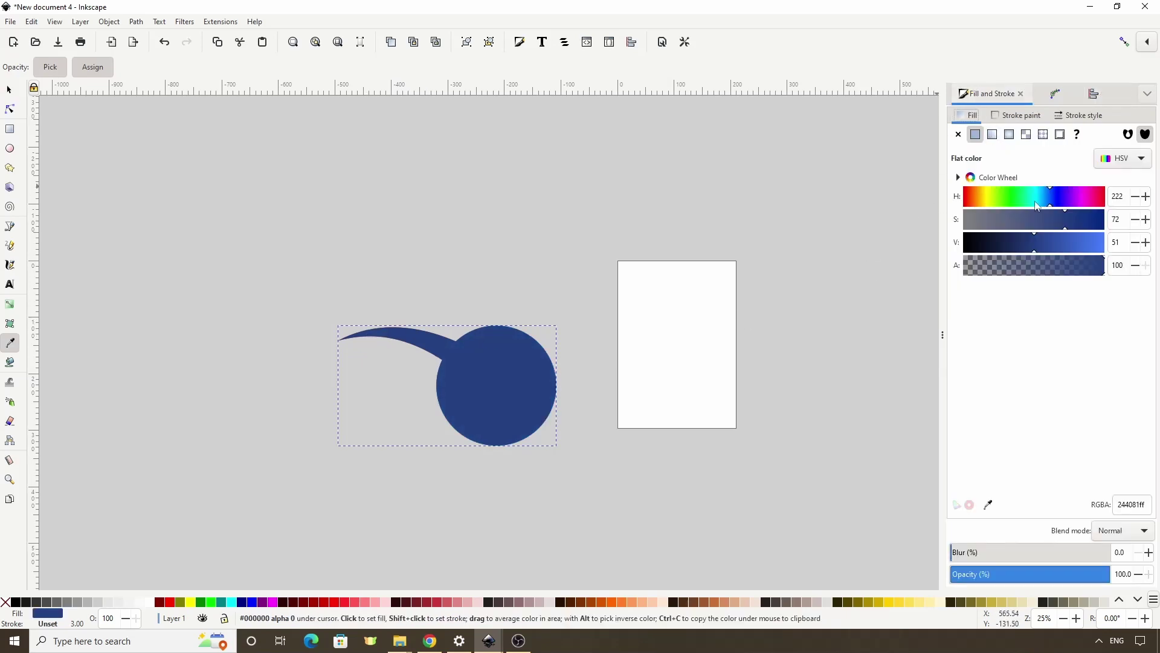
drag(1030, 248, 1020, 249)
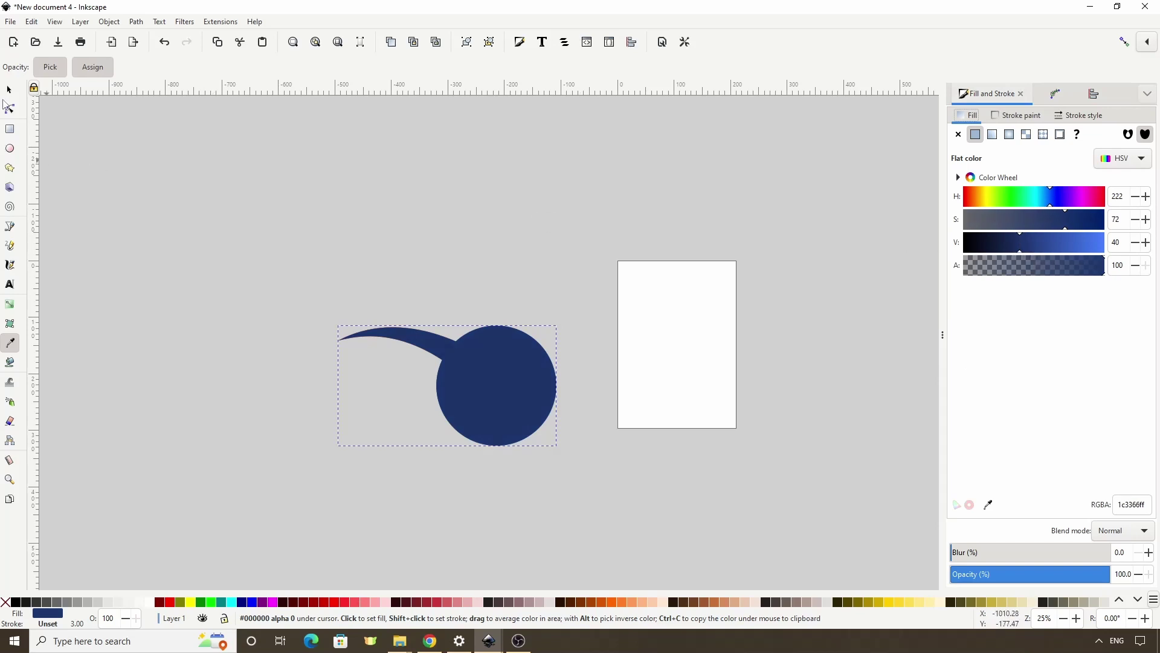
click(9, 90)
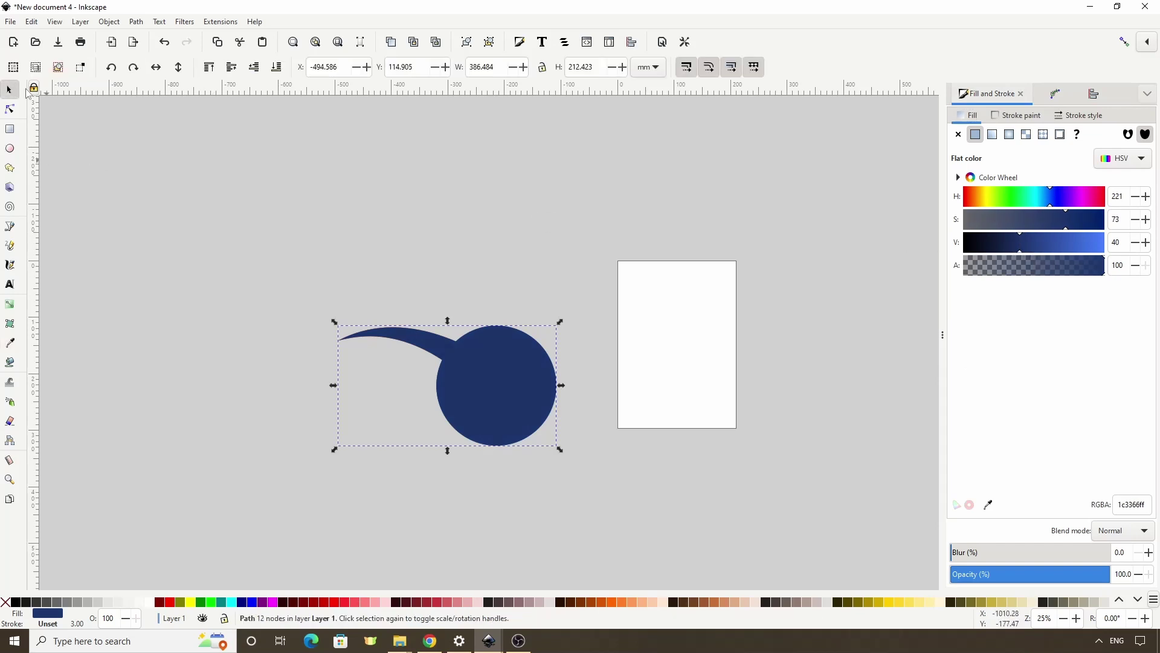
click(277, 66)
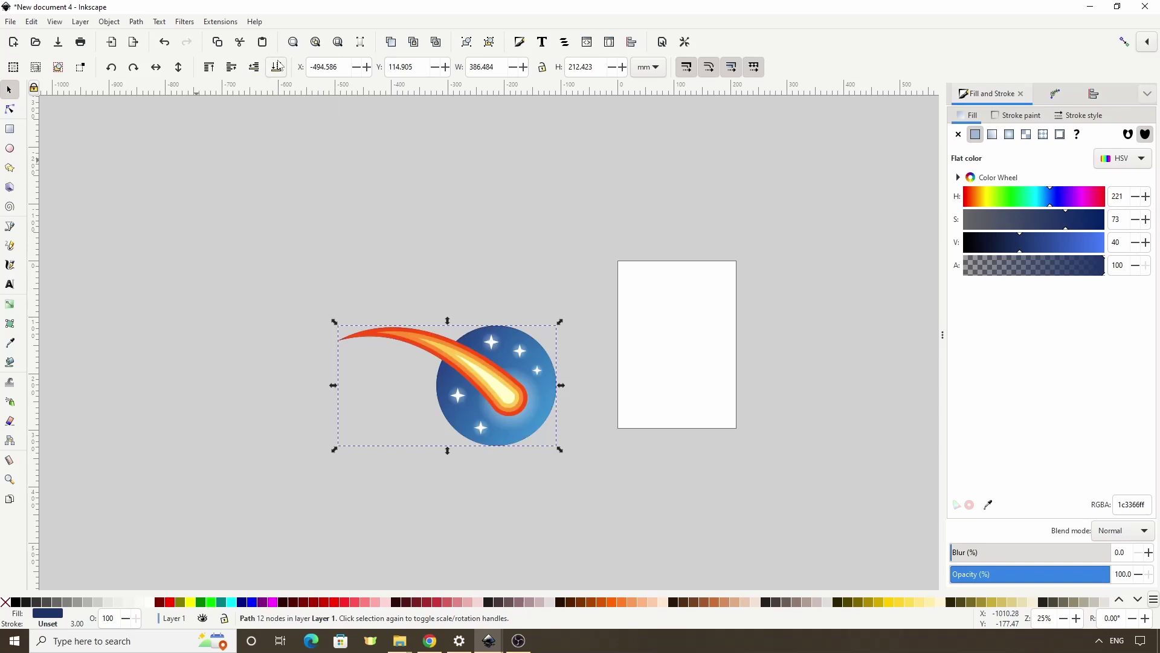
Outset the dark blue silhouette repeatedly to about 397 by 223 mm so it forms an outline around the comet and circle.
click(136, 23)
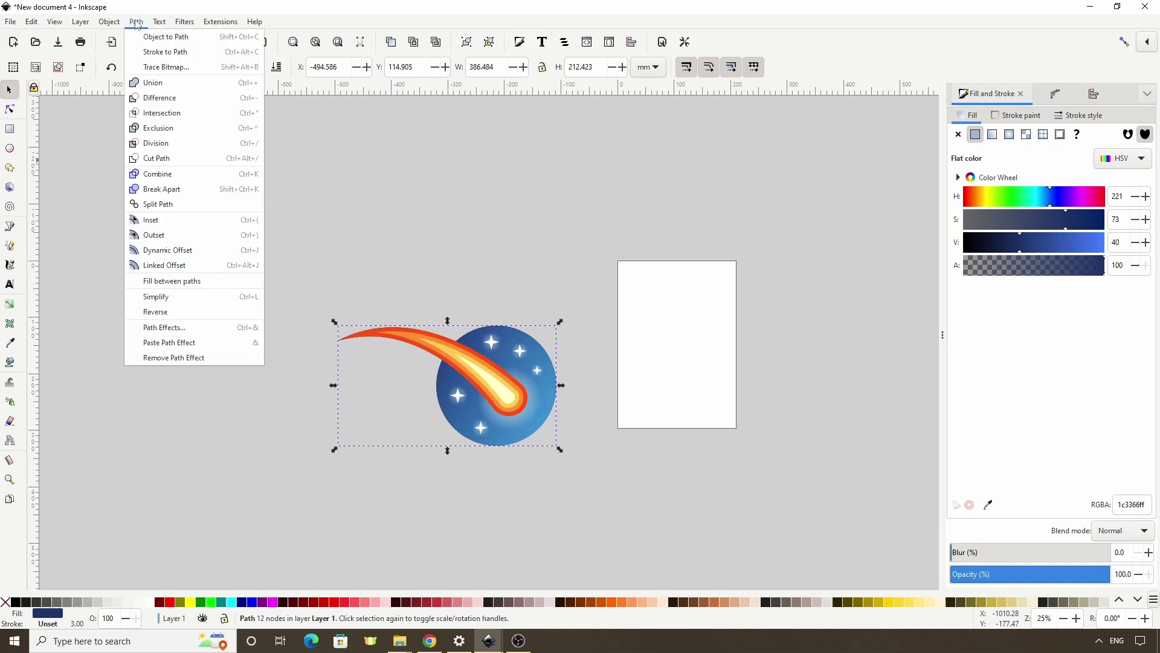
key(Escape)
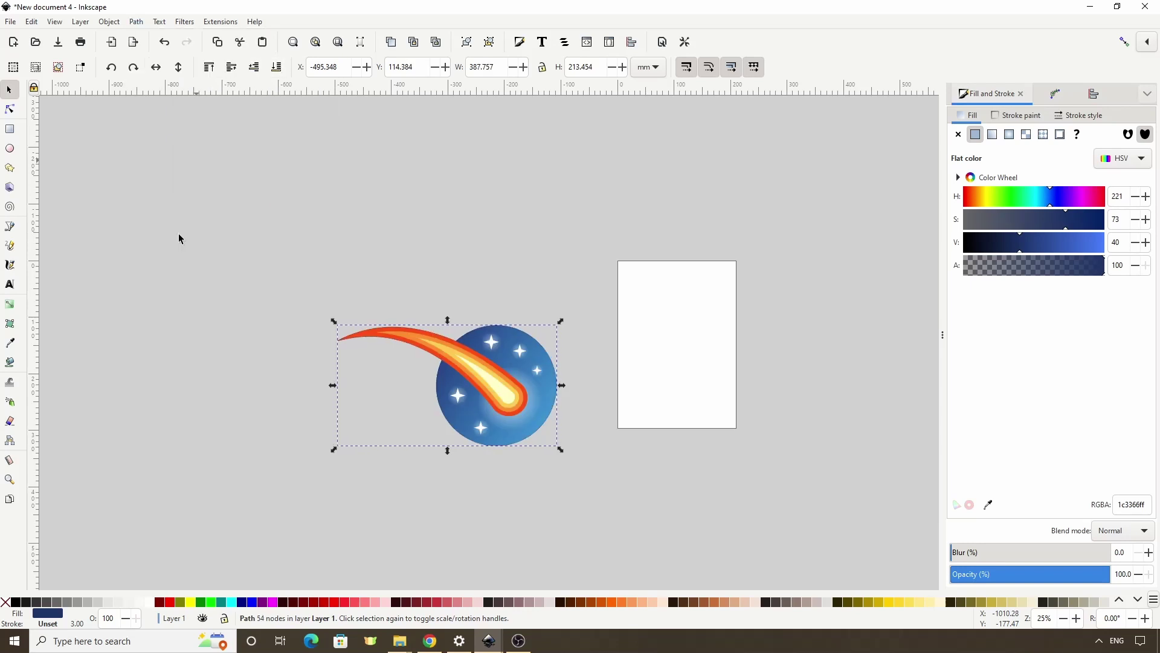
scroll(439, 427, up, 3)
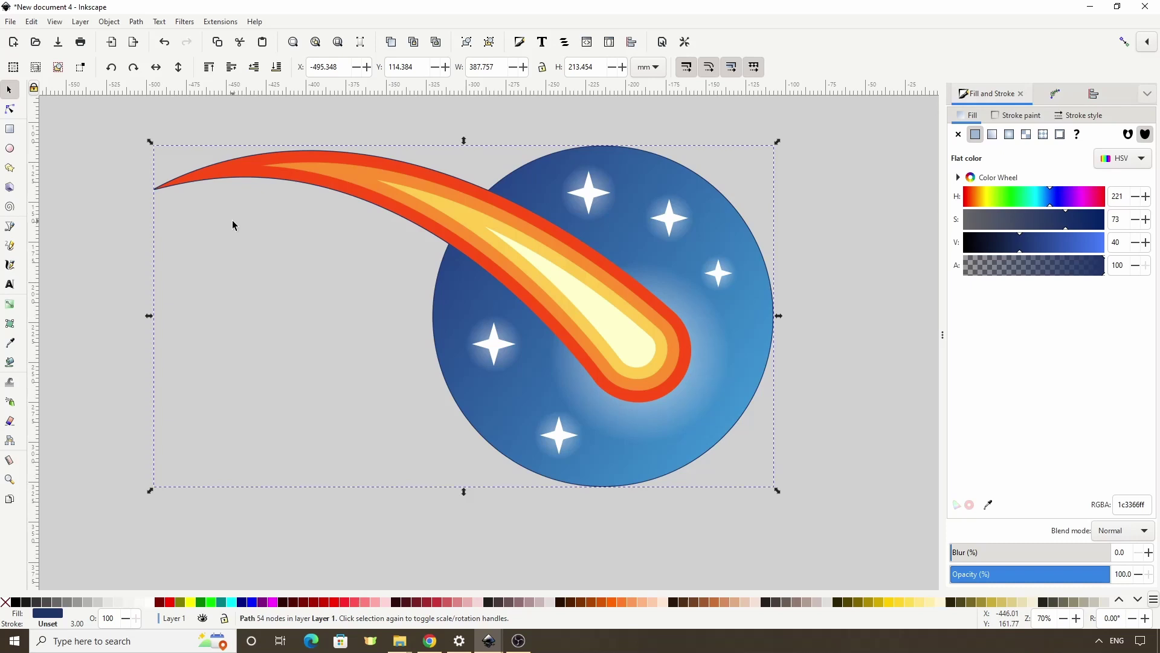
key(ctrl+parenright)
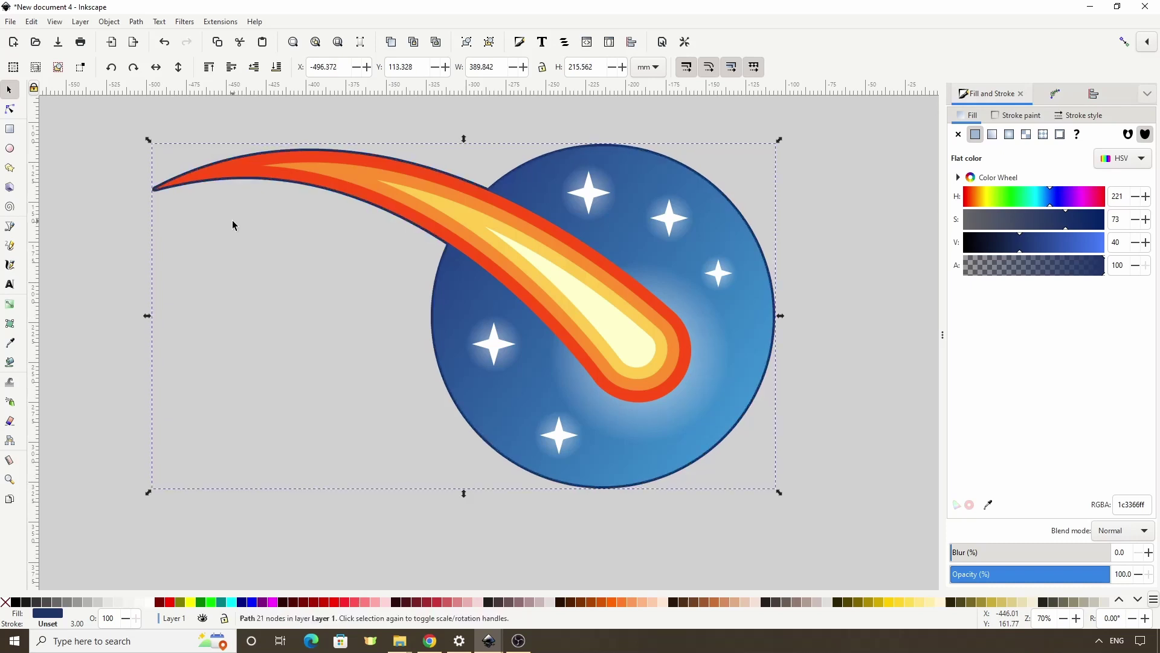
key(ctrl+parenright)
key(ctrl+parenright)
key(ctrl+parenright)
key(ctrl+parenright)
key(ctrl+parenright)
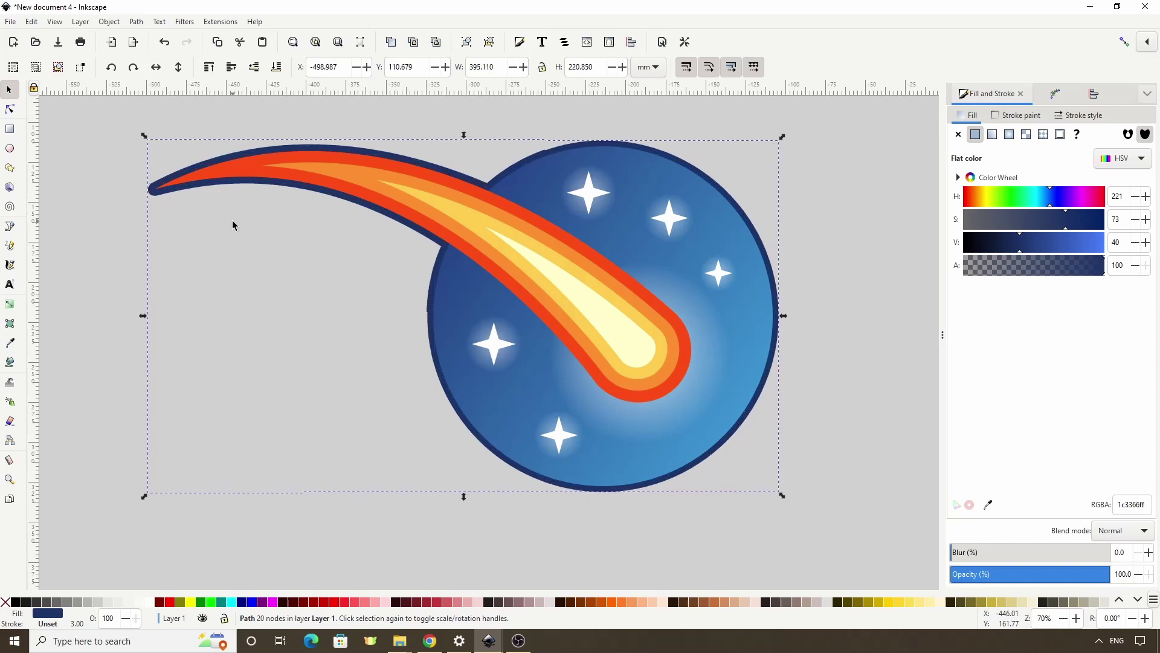
key(ctrl+parenright)
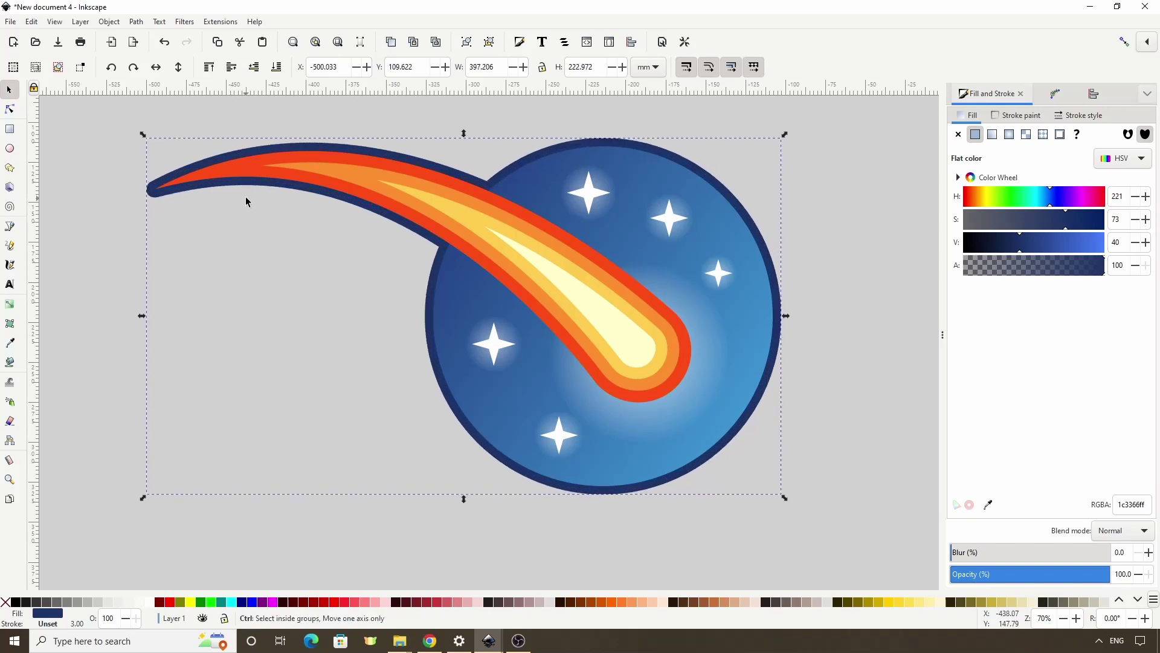
scroll(245, 197, down, 3)
scroll(376, 299, down, 1)
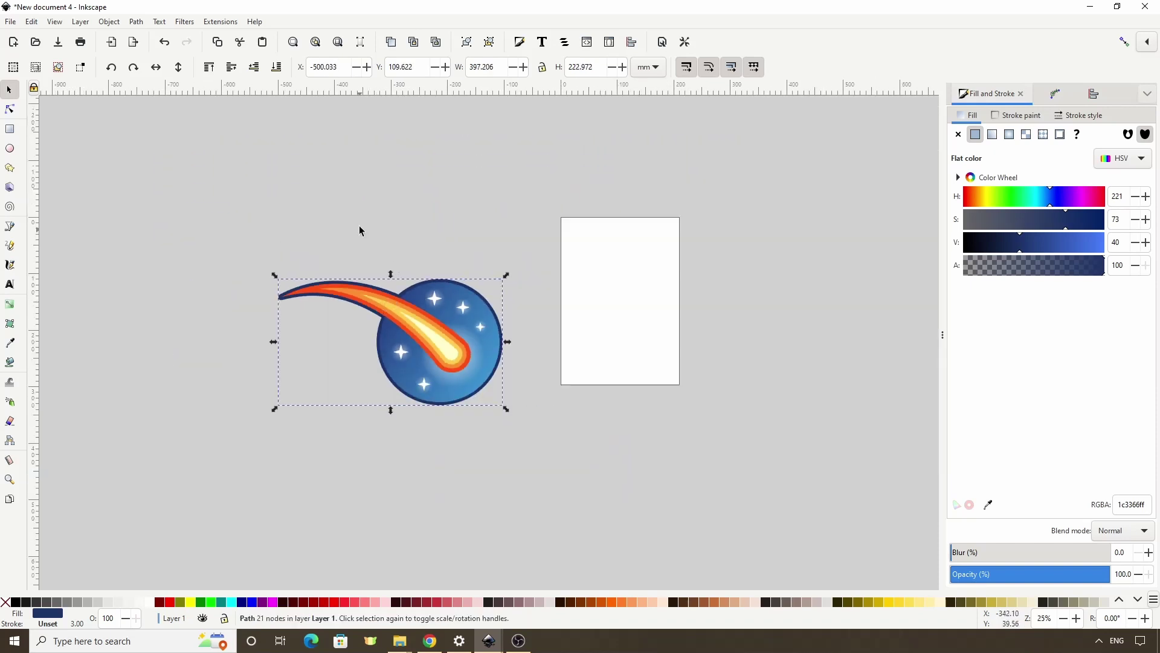
click(285, 249)
scroll(286, 249, up, 1)
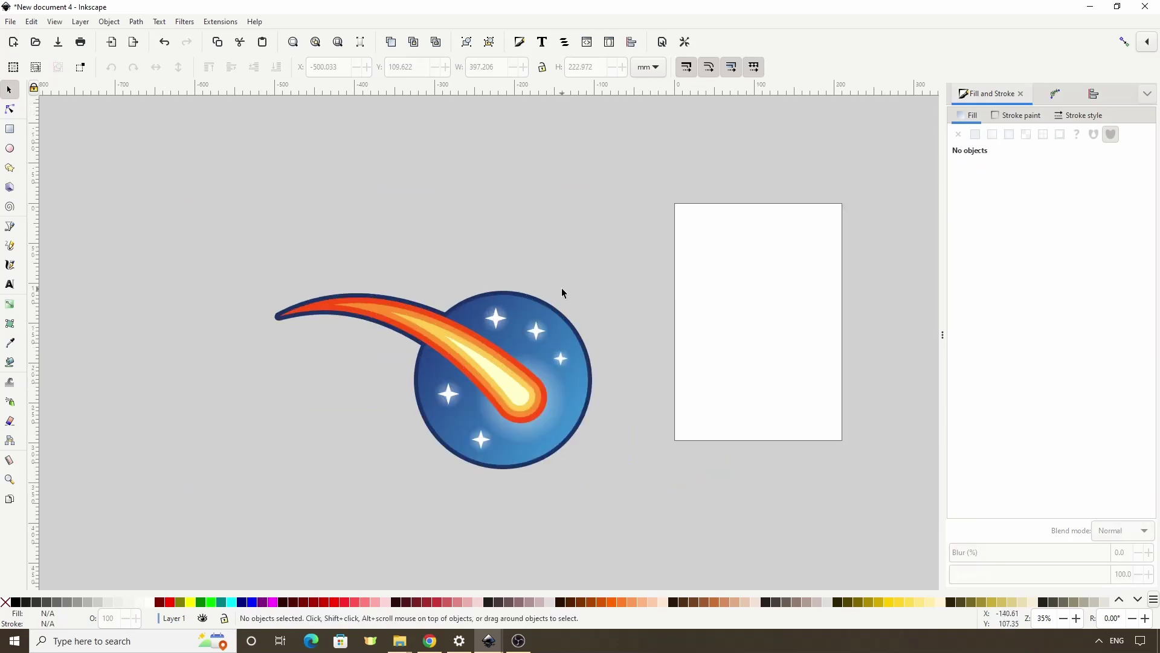